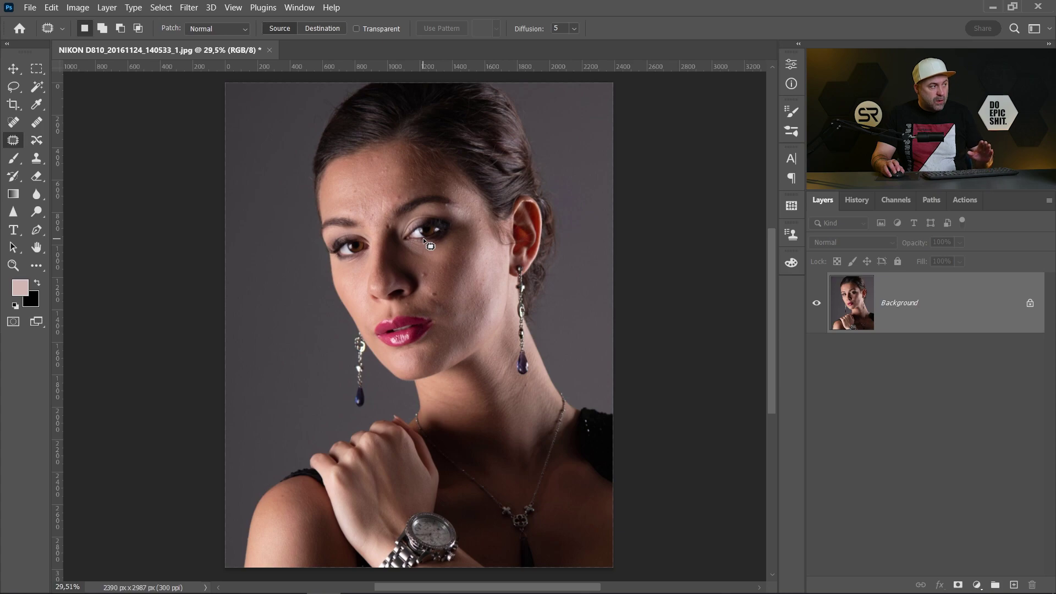
Step: Duplicate the Background onto a new Layer 1 and choose the Patch tool
scroll(417, 249, "up", 5)
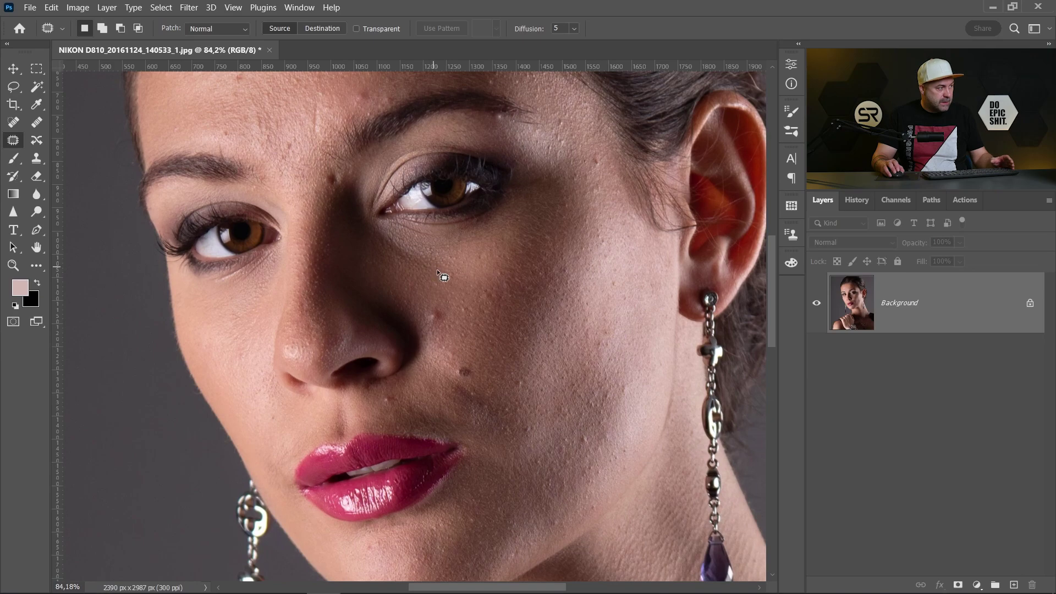
scroll(440, 271, "up", 1)
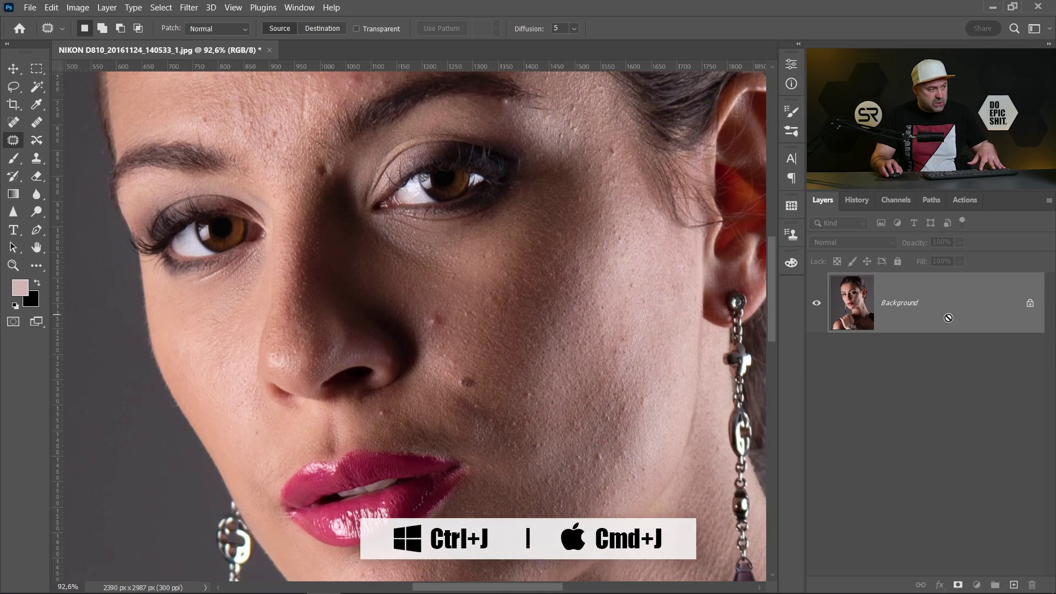
key("ctrl+j")
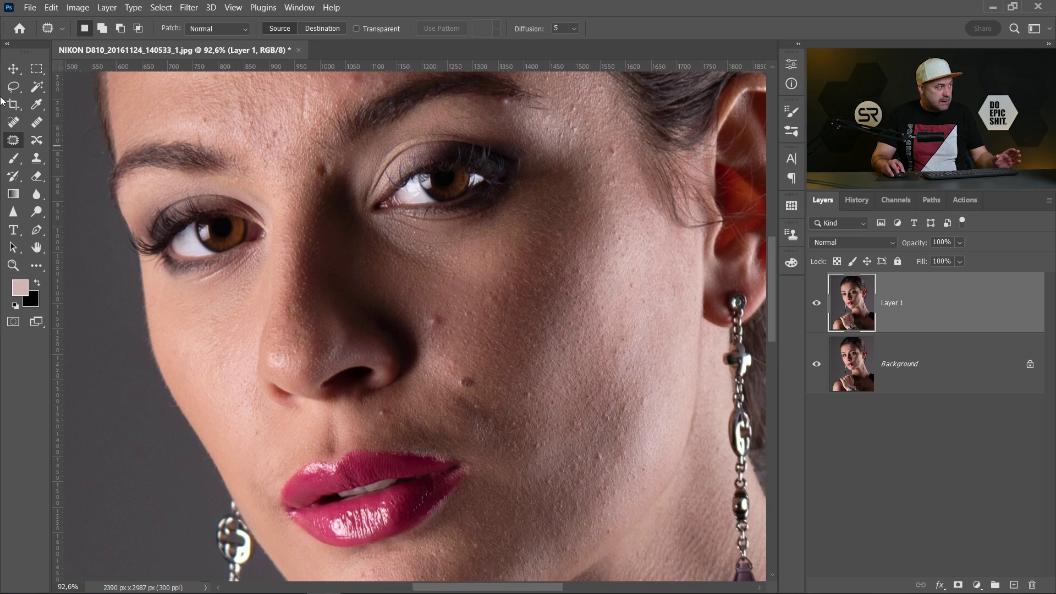
left_click(11, 142)
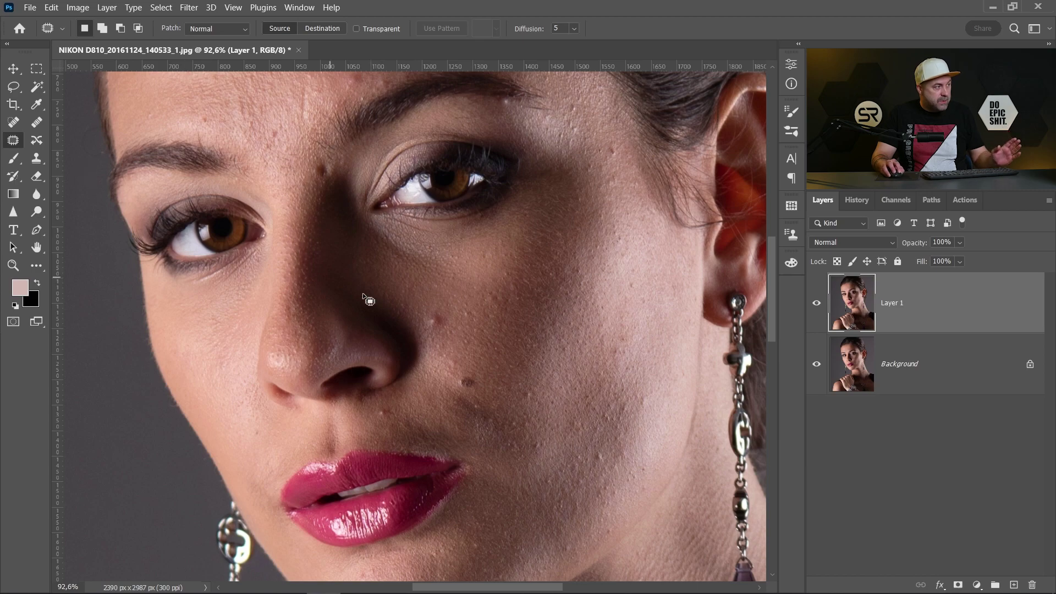
Step: Patch the blemishes on the cheek with nearby clean skin
scroll(517, 328, "up", 4)
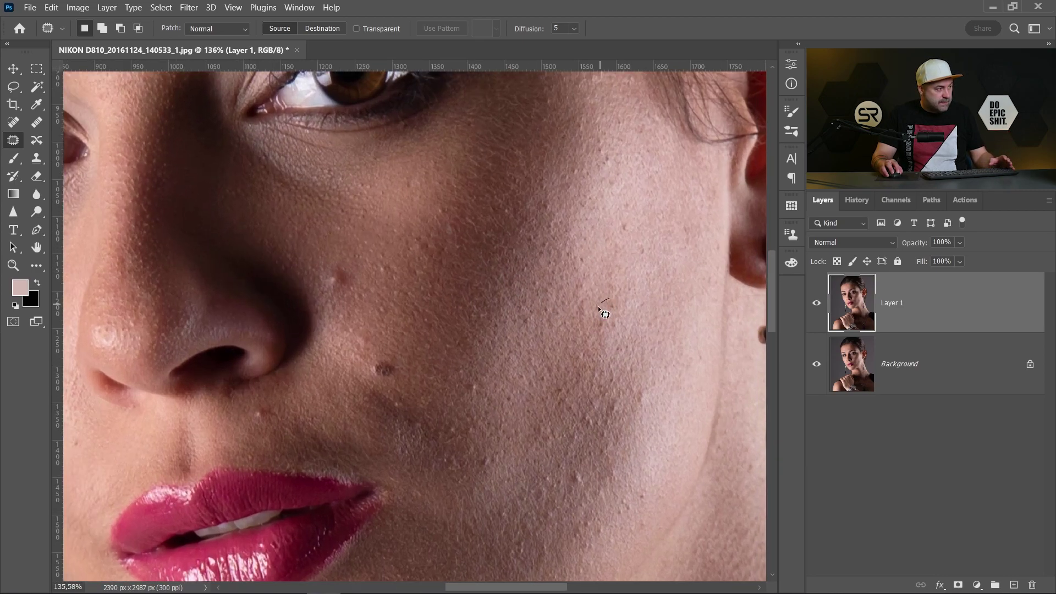
mouse_move(599, 308)
left_mouse_down()
mouse_move(592, 333)
mouse_move(612, 313)
left_mouse_up()
left_click_drag(606, 326, 609, 351)
key("ctrl+d")
left_click_drag(607, 300, 608, 302)
mouse_move(626, 219)
left_mouse_down()
mouse_move(617, 234)
mouse_move(642, 253)
left_mouse_up()
left_click_drag(644, 255, 645, 236)
key("ctrl+d")
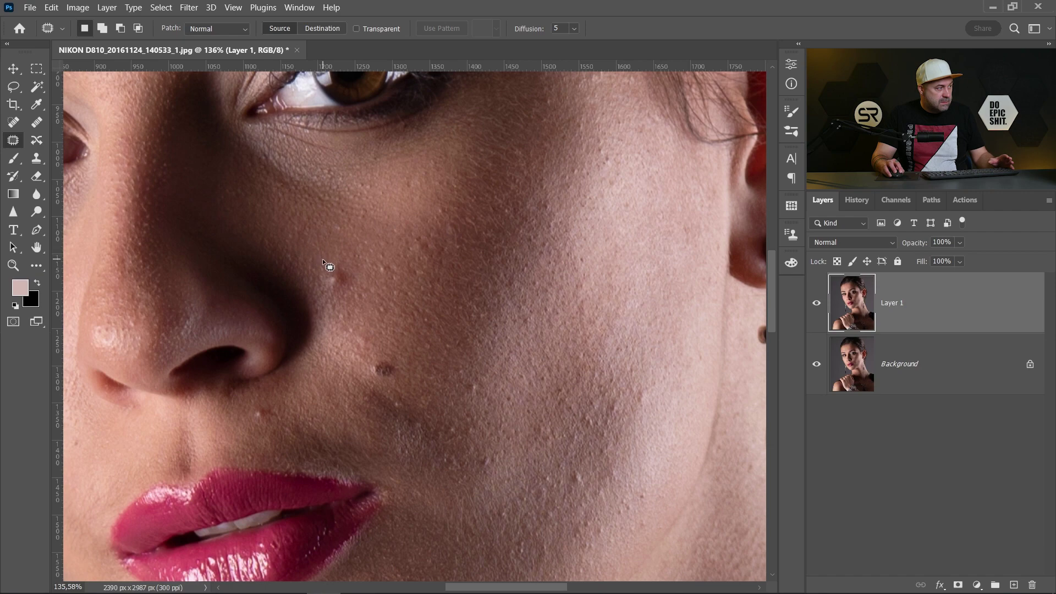
Step: Patch the blemishes beside and below the nose
mouse_move(330, 271)
left_mouse_down()
mouse_move(354, 285)
mouse_move(347, 266)
mouse_move(359, 281)
left_mouse_up()
mouse_move(355, 281)
left_mouse_down()
mouse_move(357, 317)
mouse_move(374, 310)
left_mouse_up()
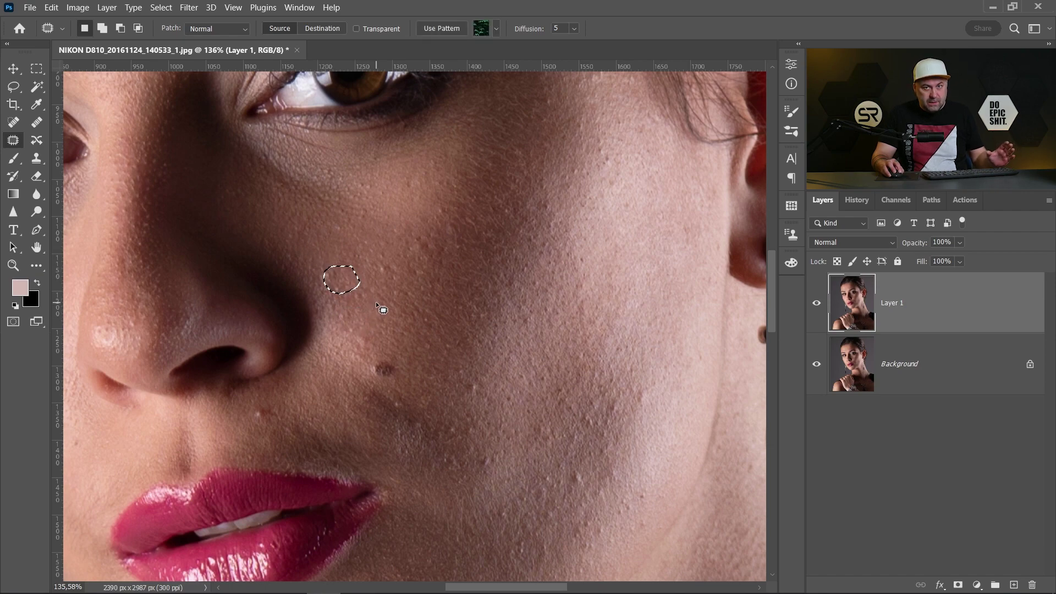
scroll(369, 346, "up", 3)
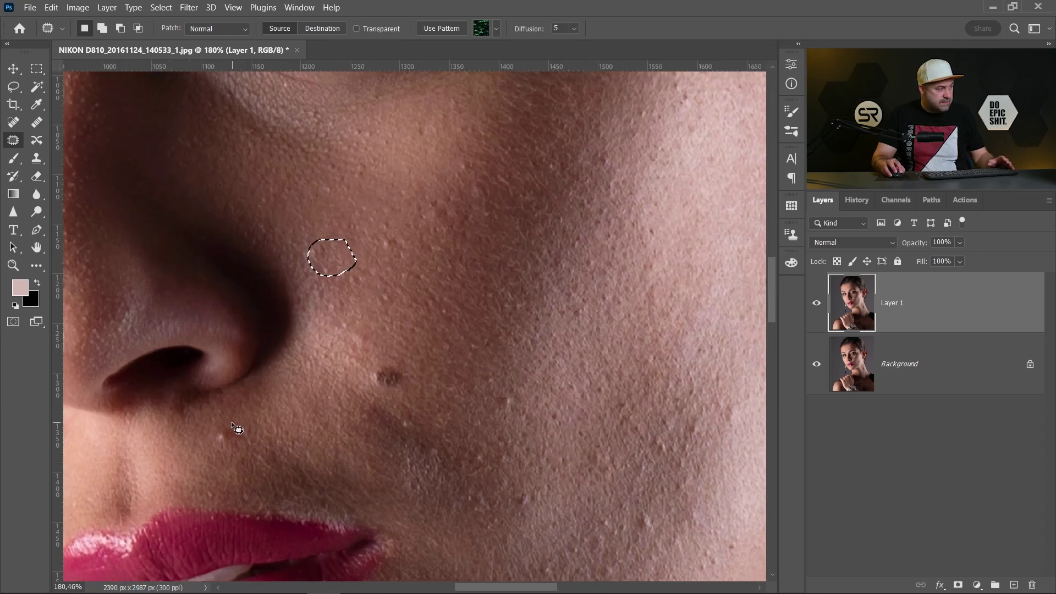
mouse_move(233, 425)
left_mouse_down()
mouse_move(266, 462)
mouse_move(263, 437)
left_mouse_up()
scroll(455, 238, "down", 5)
left_click(456, 239)
left_click_drag(472, 418, 468, 414)
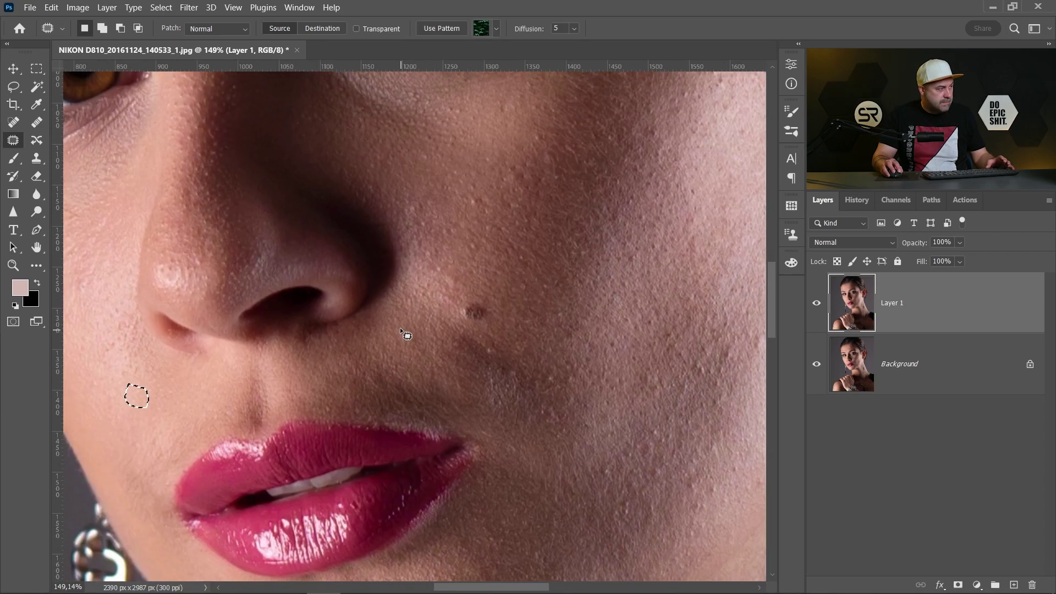
Step: Patch the blemishes near the lips, beside the eye and on the forehead
left_click_drag(401, 187, 422, 503)
left_click_drag(653, 170, 657, 210)
left_click_drag(539, 165, 543, 292)
left_click_drag(539, 226, 620, 216)
left_click(642, 316)
left_click_drag(374, 242, 557, 288)
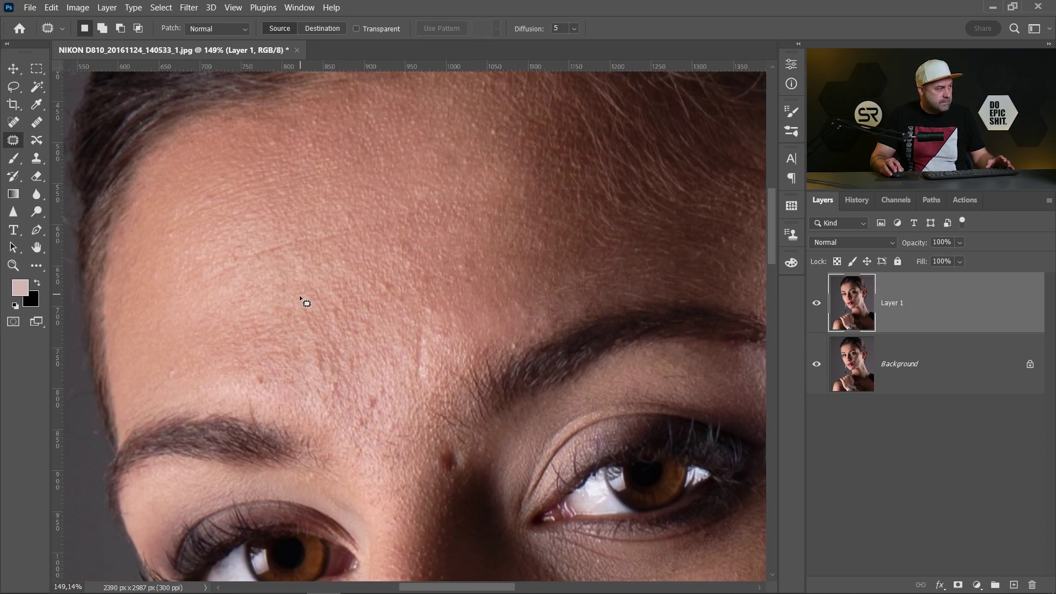
Step: Patch the small spot beside the mole near the mouth
scroll(346, 323, "down", 10)
left_click_drag(738, 478, 453, 283)
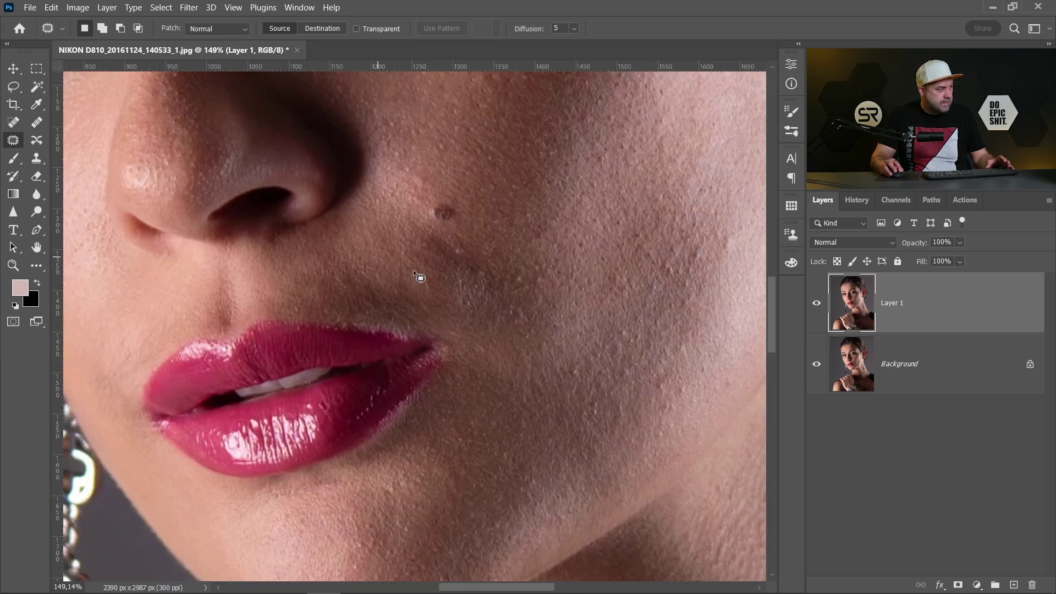
left_click_drag(472, 227, 470, 231)
key("ctrl+d")
left_click_drag(408, 528, 299, 149)
Step: Patch the remaining blemishes on the neck and deselect the last patch
left_click_drag(352, 380, 528, 352)
left_click_drag(654, 281, 357, 413)
mouse_move(352, 410)
left_mouse_down()
mouse_move(408, 323)
mouse_move(366, 424)
left_mouse_up()
left_click_drag(503, 429, 577, 347)
key("ctrl+d")
scroll(578, 348, "down", 14)
scroll(512, 385, "up", 15)
scroll(496, 361, "down", 6)
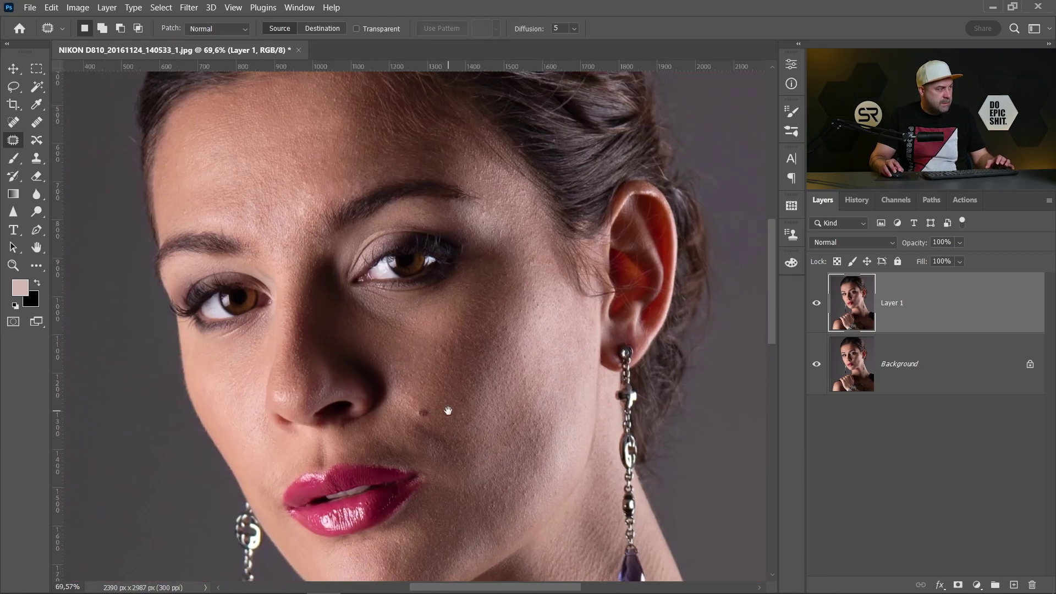
scroll(449, 402, "up", 2)
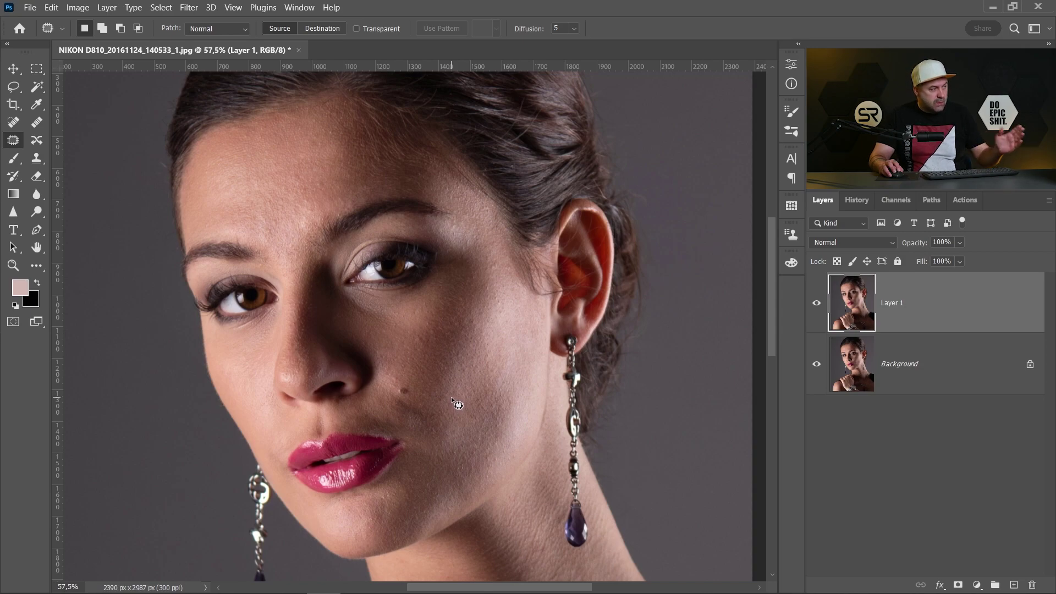
scroll(454, 368, "down", 1)
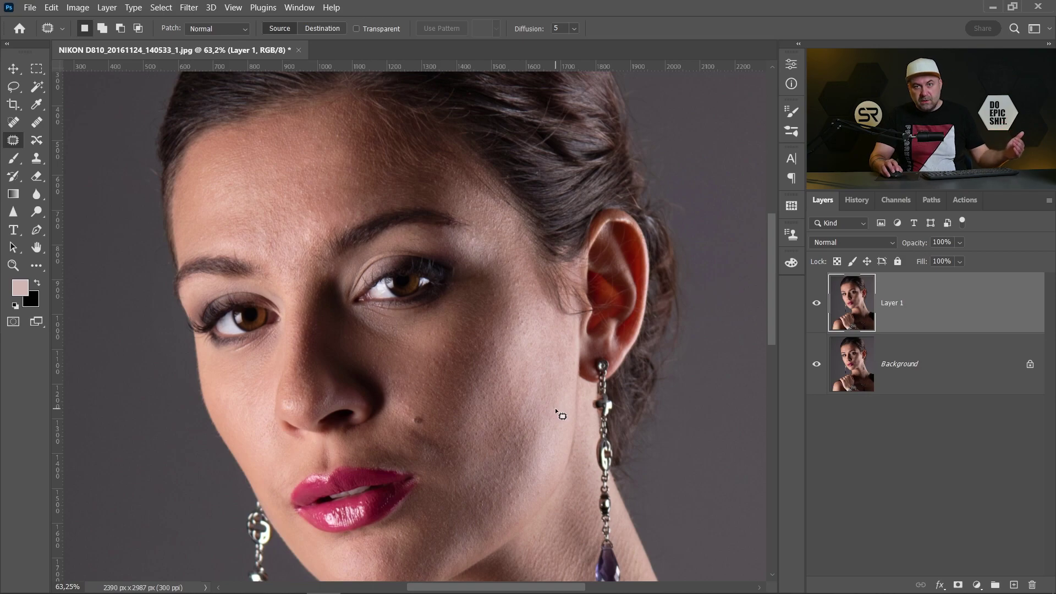
Step: Add a new layer and set the Brush to white at 100% opacity and 35 px
left_click(987, 554)
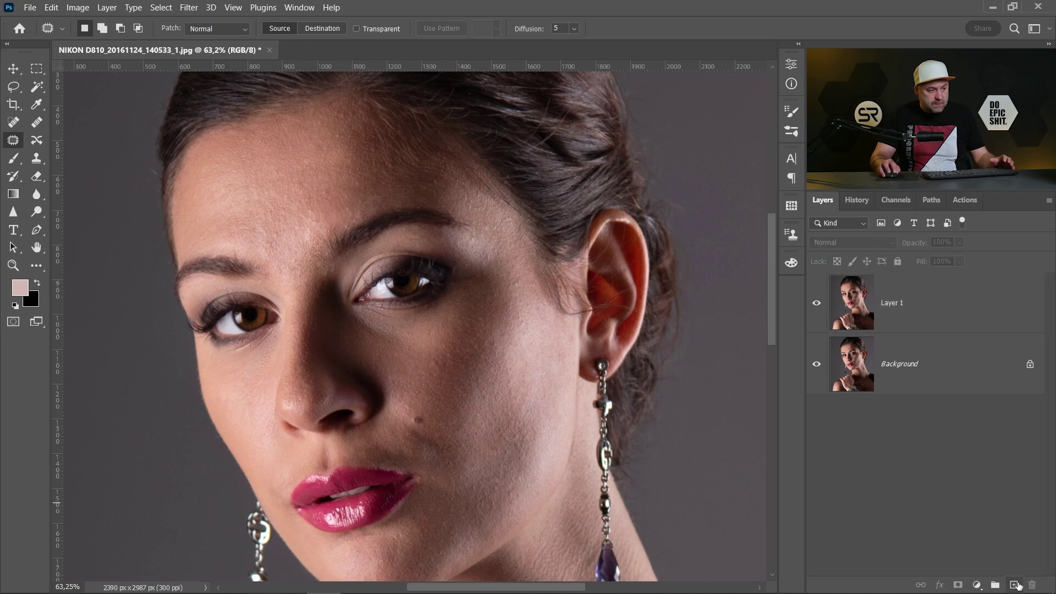
left_click(1015, 585)
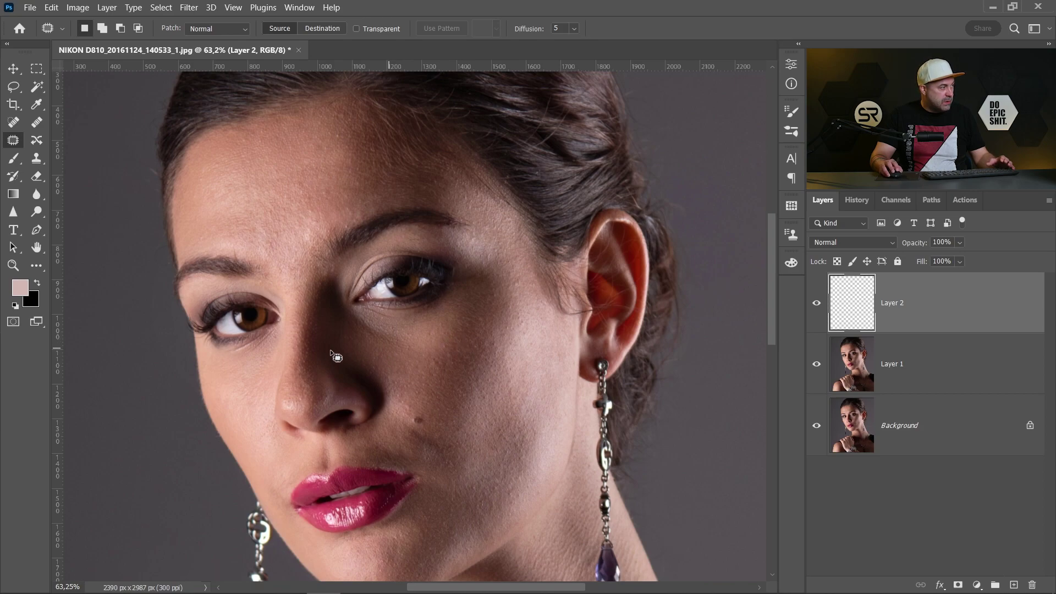
left_click(16, 161)
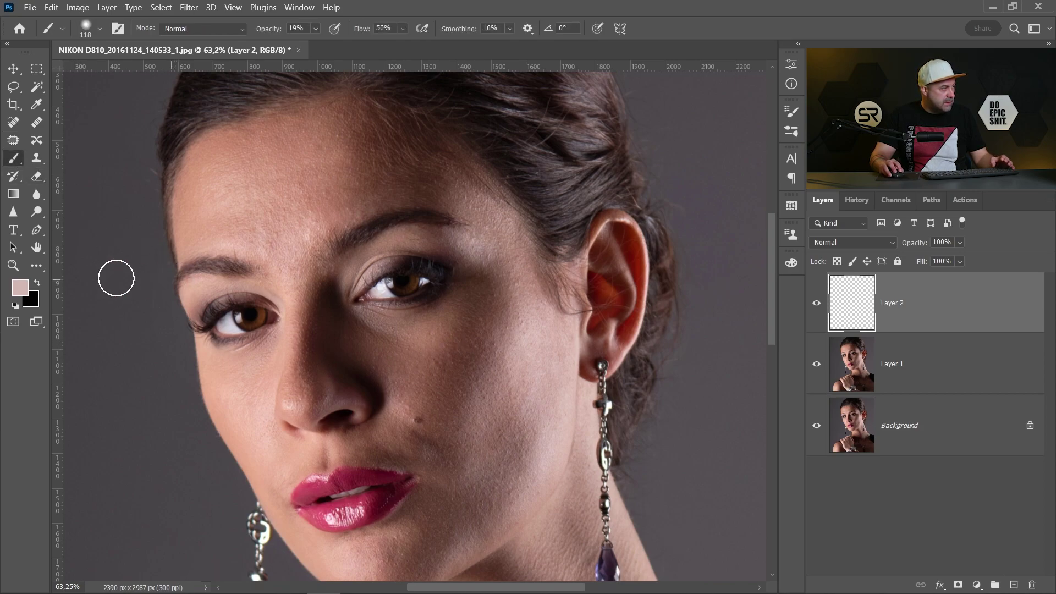
left_click(16, 304)
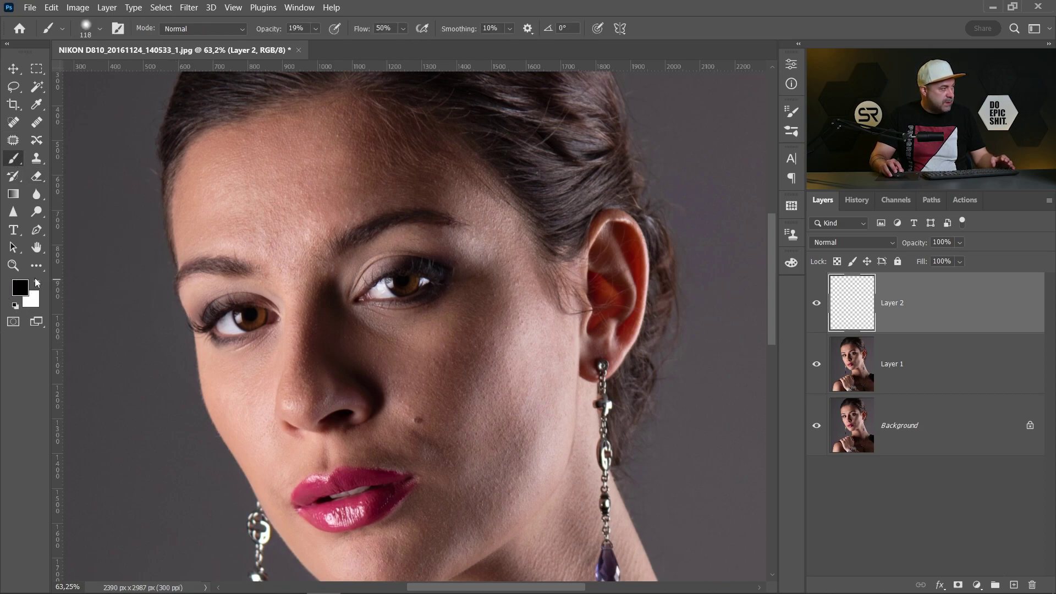
left_click(39, 285)
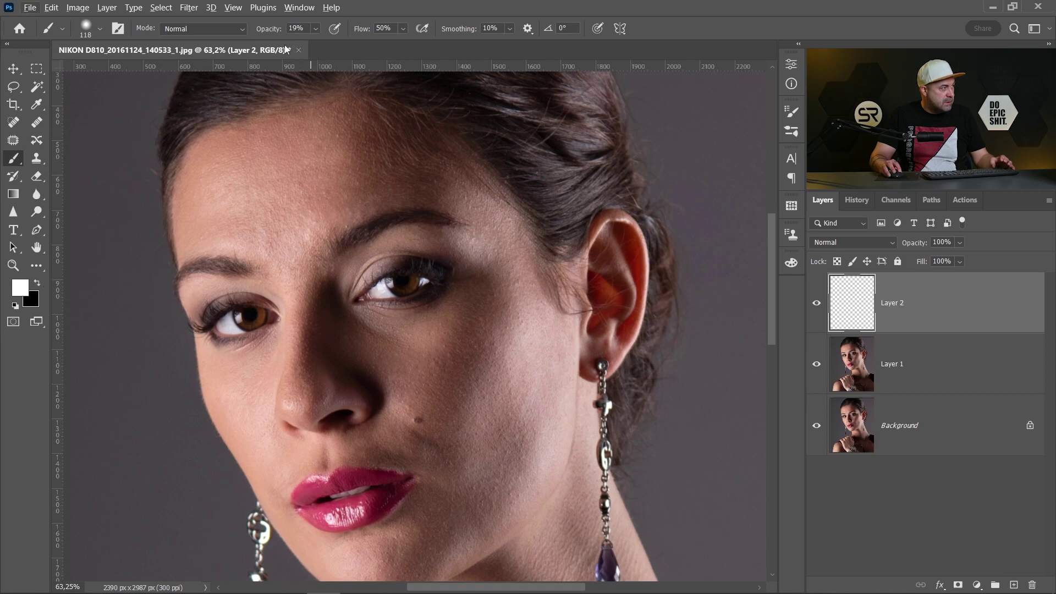
left_click_drag(269, 30, 451, 31)
left_click_drag(303, 329, 284, 329)
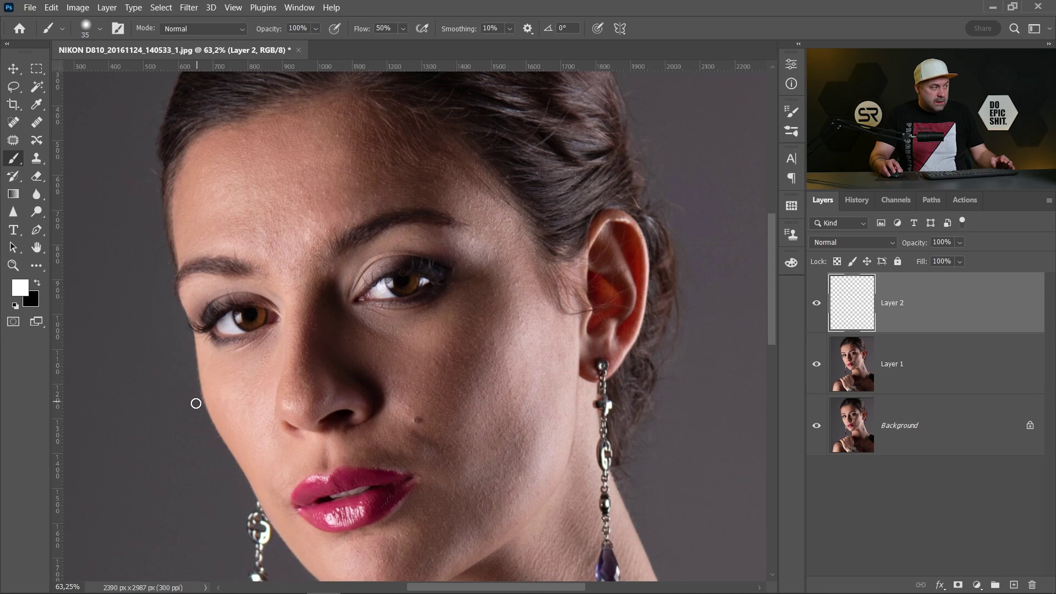
Step: Paint a white wavy line across the face with the word 'colors' below it
scroll(280, 404, "down", 2)
scroll(187, 445, "down", 1)
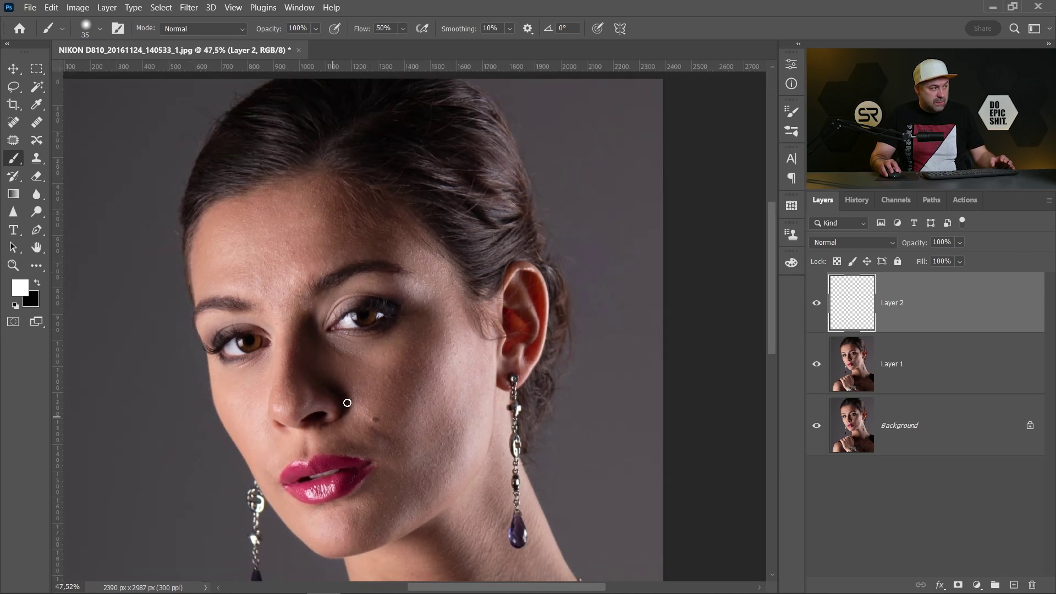
mouse_move(186, 413)
left_mouse_down()
mouse_move(229, 380)
mouse_move(297, 410)
mouse_move(343, 410)
mouse_move(388, 368)
mouse_move(422, 367)
mouse_move(467, 399)
mouse_move(526, 356)
left_mouse_up()
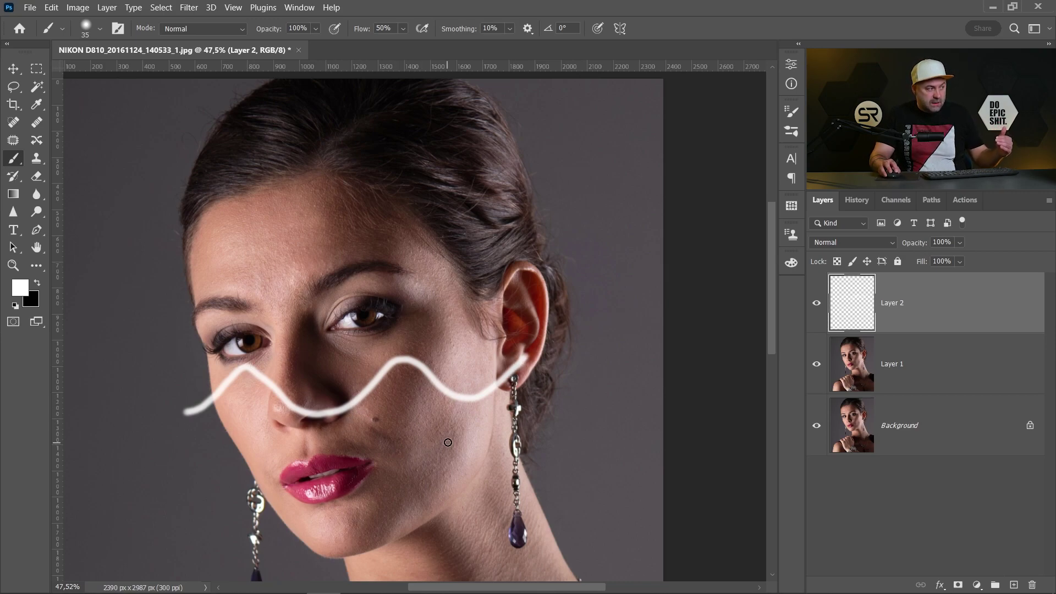
mouse_move(486, 434)
left_mouse_down()
mouse_move(572, 449)
mouse_move(644, 438)
mouse_move(633, 472)
left_mouse_up()
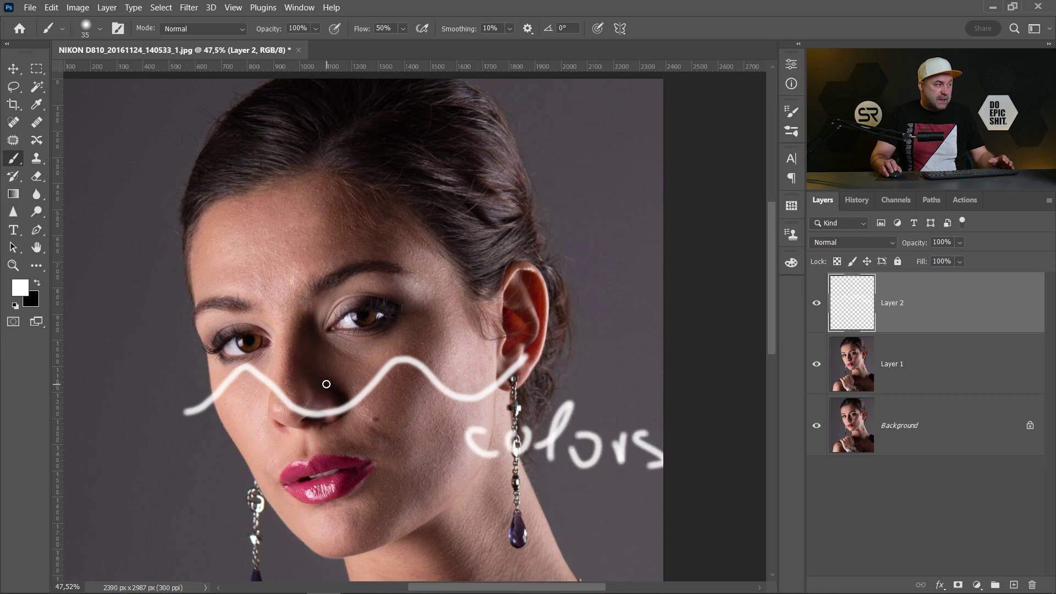
scroll(400, 379, "up", 10)
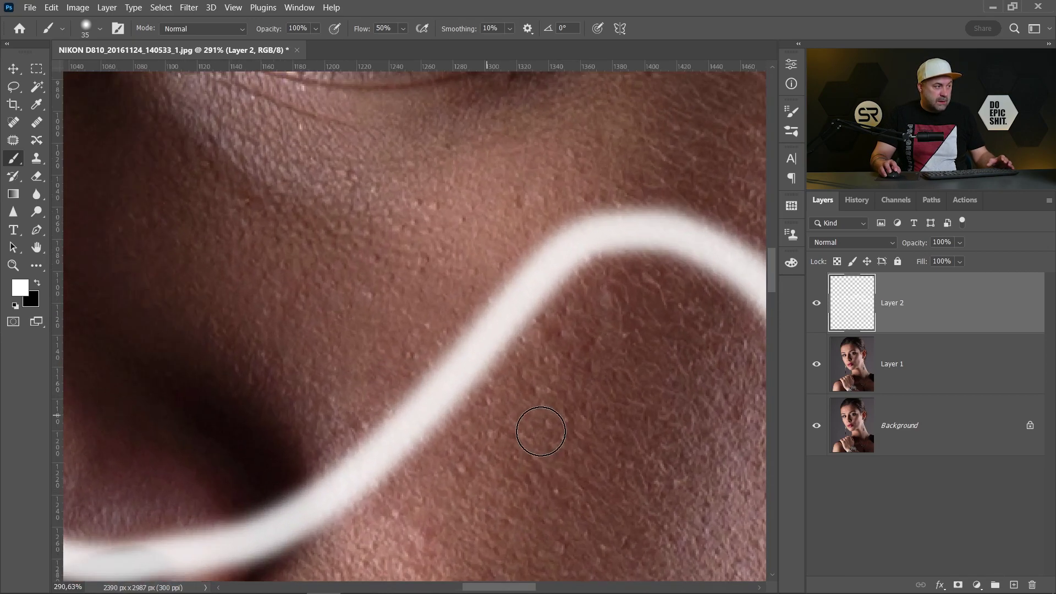
left_click_drag(553, 456, 457, 311)
scroll(419, 372, "up", 2)
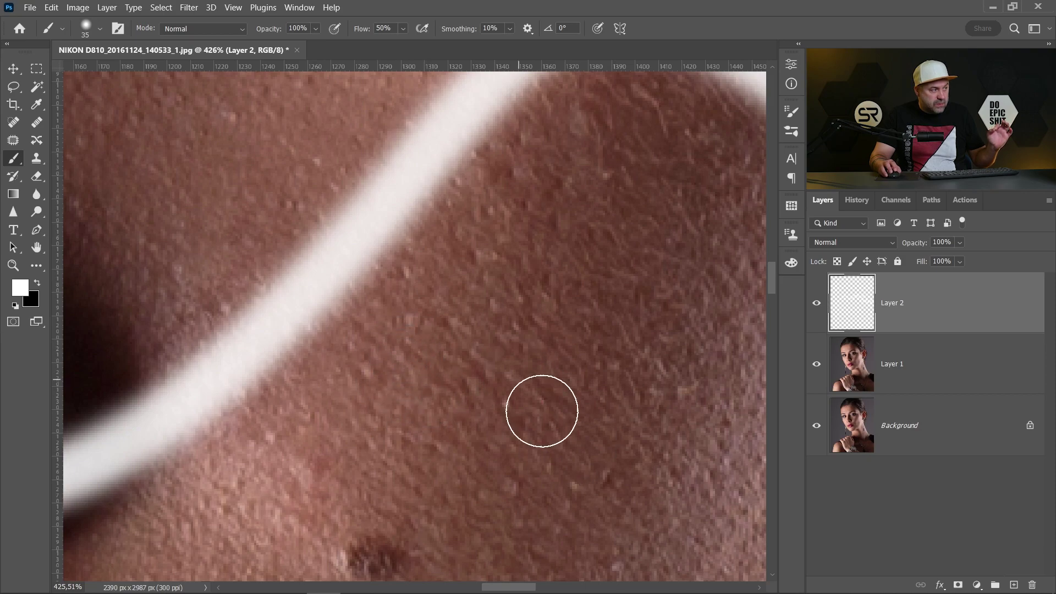
scroll(554, 423, "down", 8)
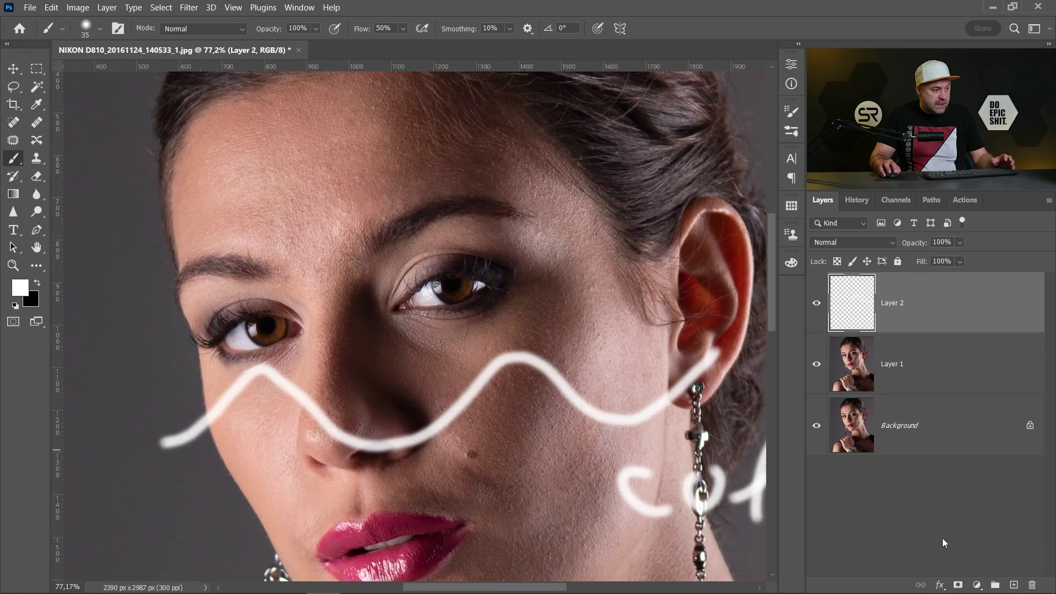
Step: On another new layer, paint a white zigzag and move it up onto the forehead
left_click(1013, 584)
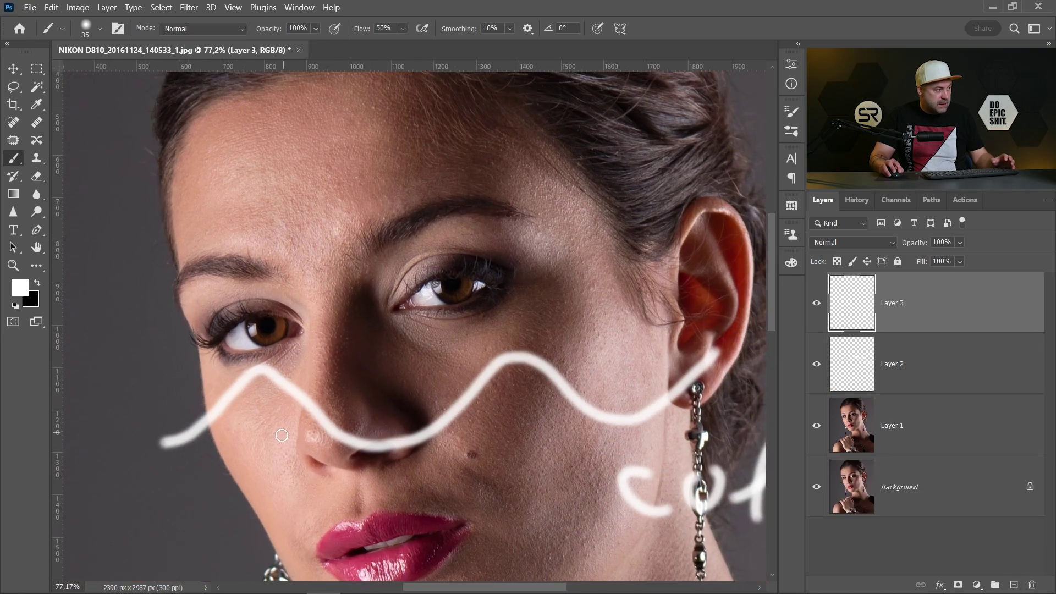
mouse_move(281, 435)
left_mouse_down()
mouse_move(301, 335)
mouse_move(396, 346)
mouse_move(418, 477)
mouse_move(475, 415)
left_mouse_up()
mouse_move(482, 478)
left_mouse_down()
mouse_move(528, 382)
mouse_move(550, 360)
mouse_move(577, 481)
mouse_move(649, 295)
mouse_move(676, 445)
mouse_move(682, 333)
left_mouse_up()
scroll(498, 414, "down", 2)
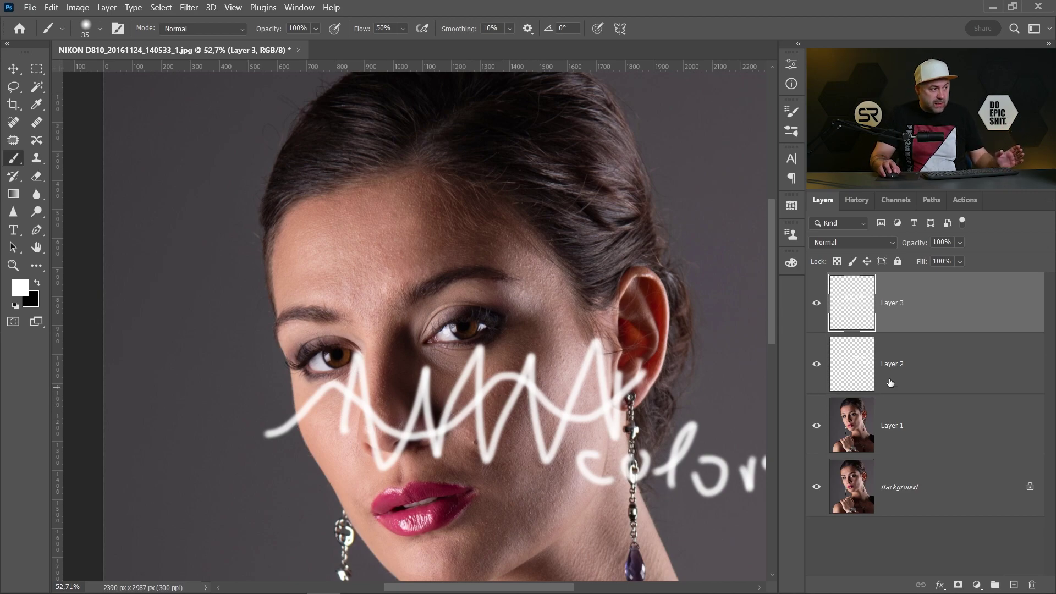
key("v")
left_click_drag(486, 386, 494, 201)
key("ctrl")
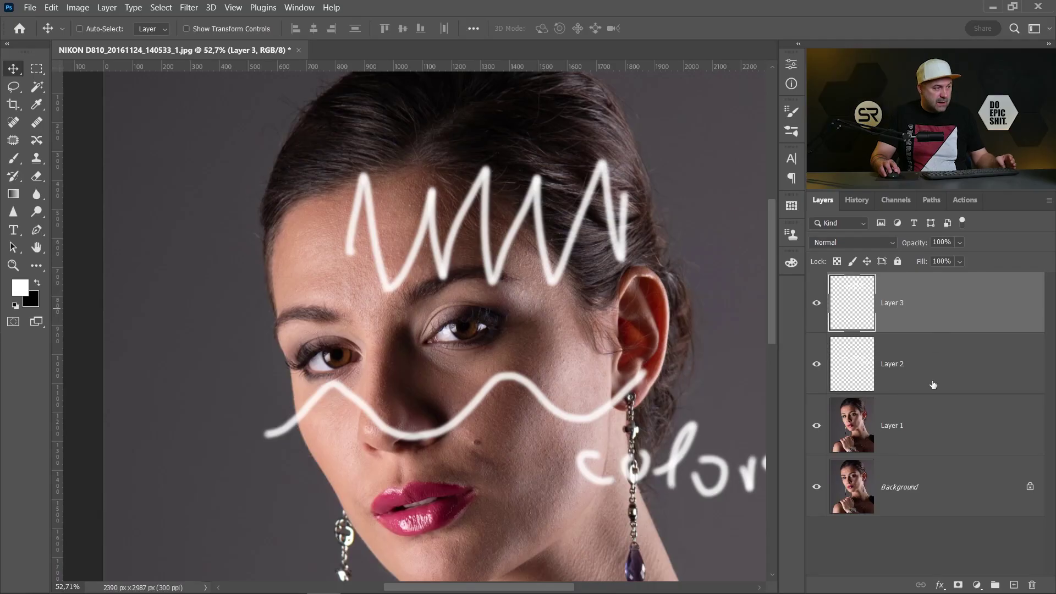
Step: Delete the painted demo layers, duplicate Layer 1 twice and group the copies as 'Frequency Separation'
left_click(927, 374, "ctrl")
key("Delete")
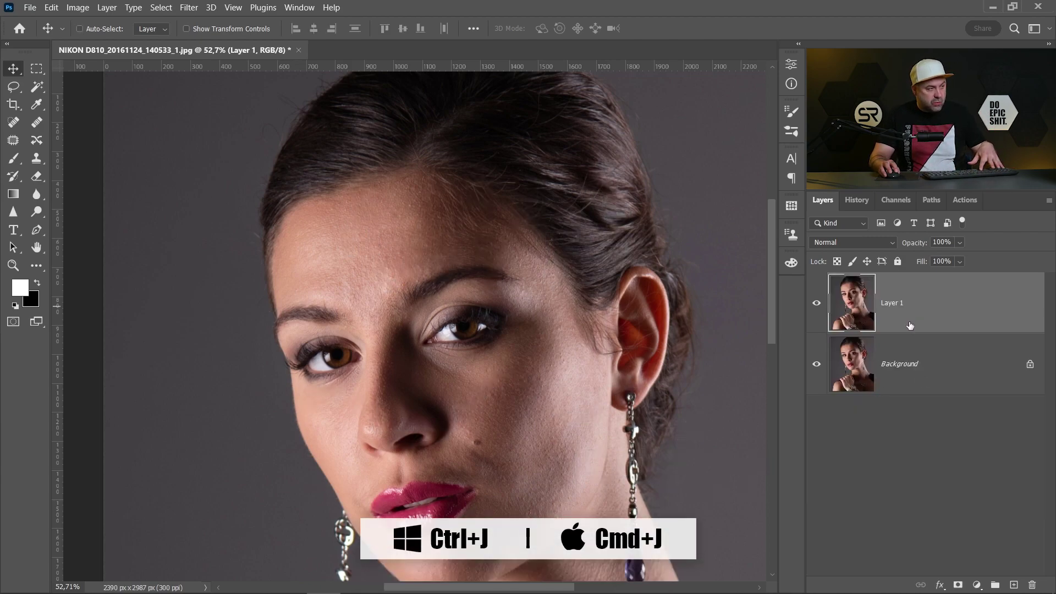
key("ctrl+j")
key("ctrl+j")
left_click(918, 364, "ctrl")
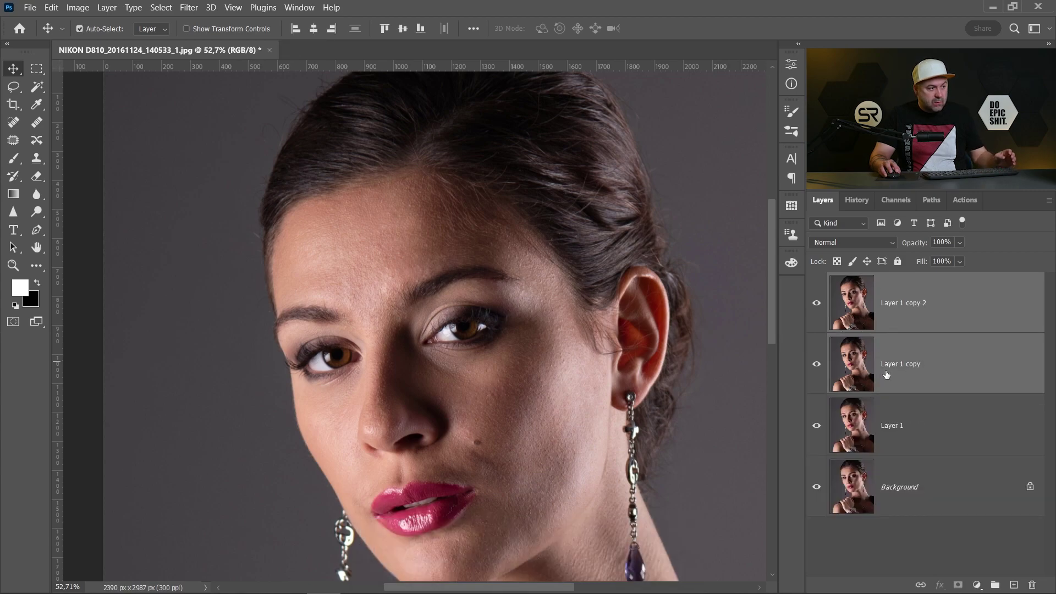
key("ctrl+g")
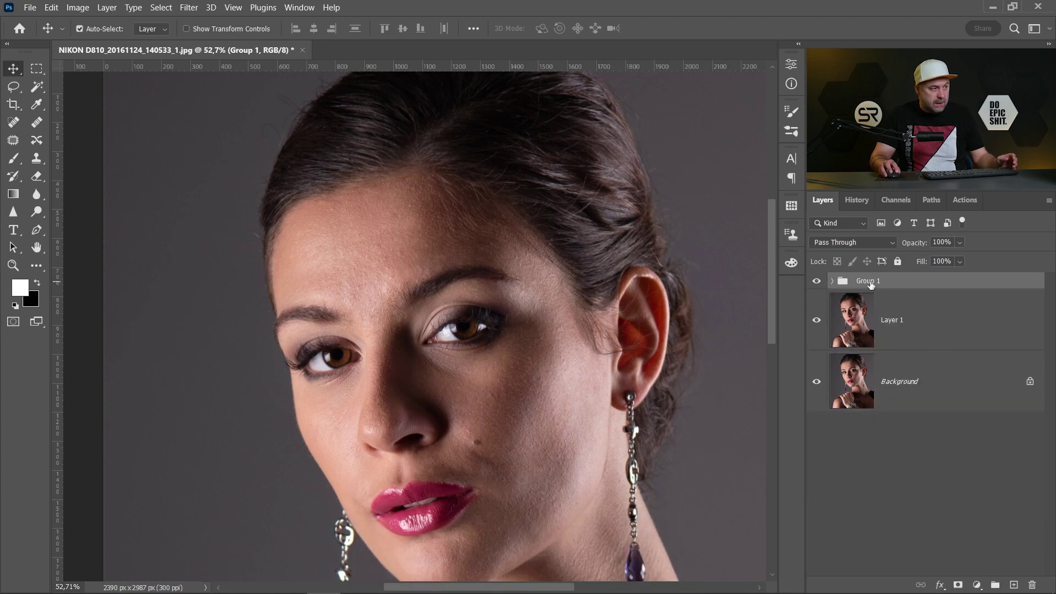
double_click(871, 281)
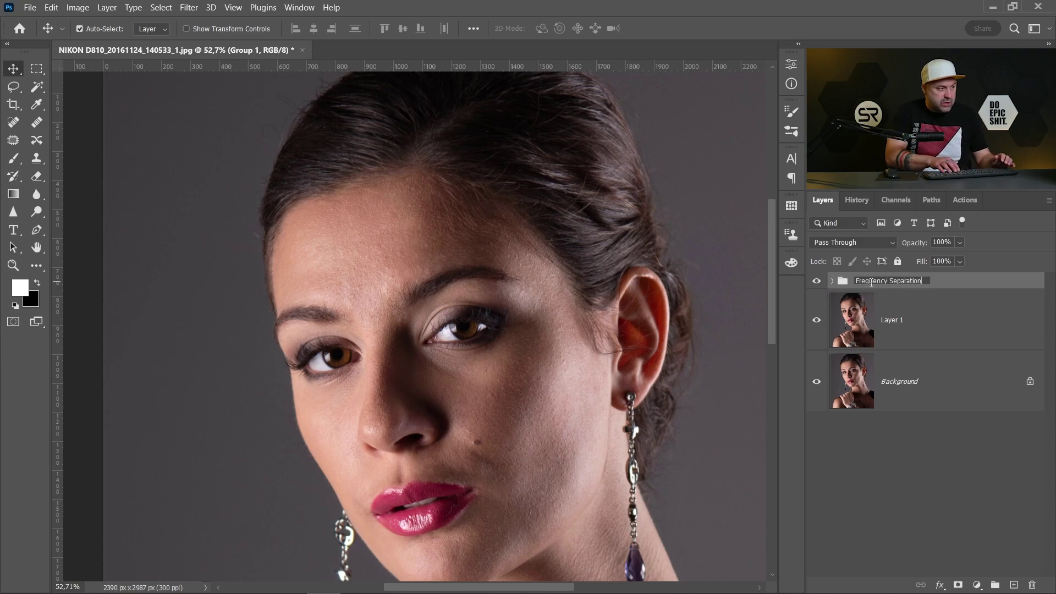
key("Return")
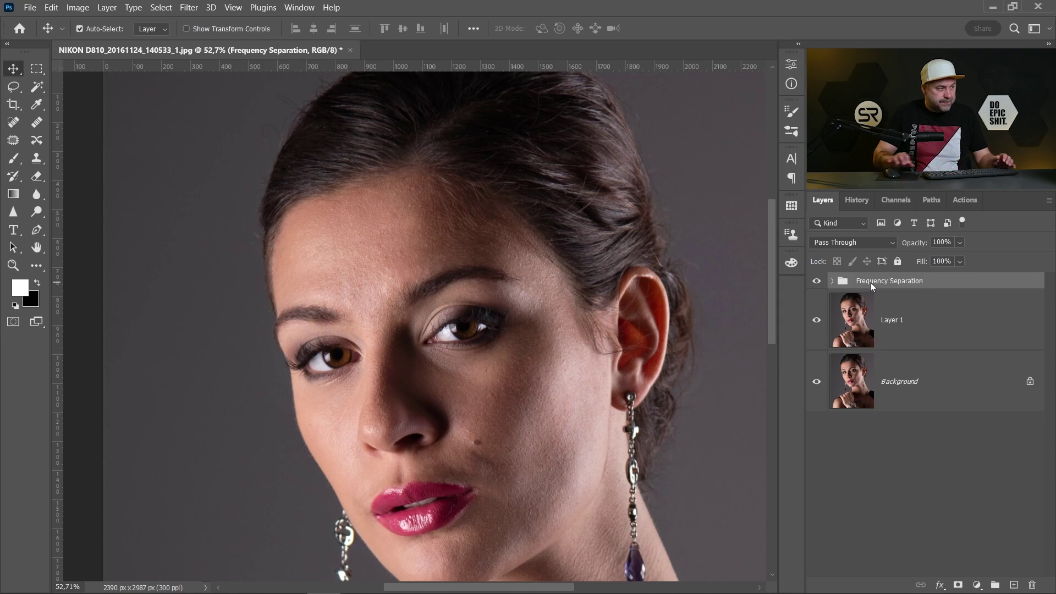
Step: Rename the copies 'LF Colors' and 'HF Texture', hide HF Texture, and select LF Colors
left_click(832, 281)
left_click(947, 381)
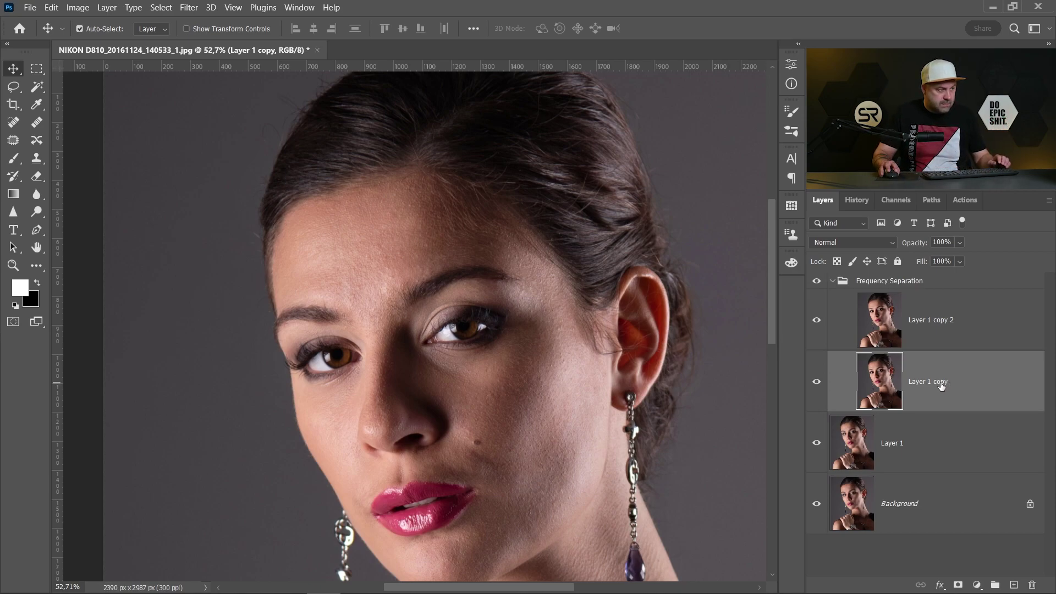
double_click(941, 384)
type("LF Colors")
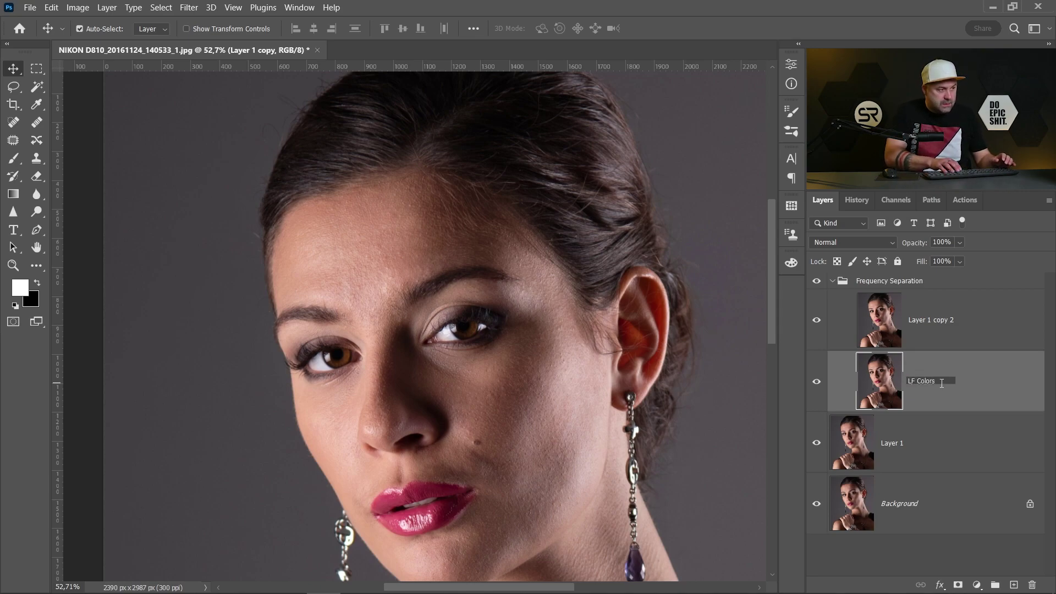
key("Return")
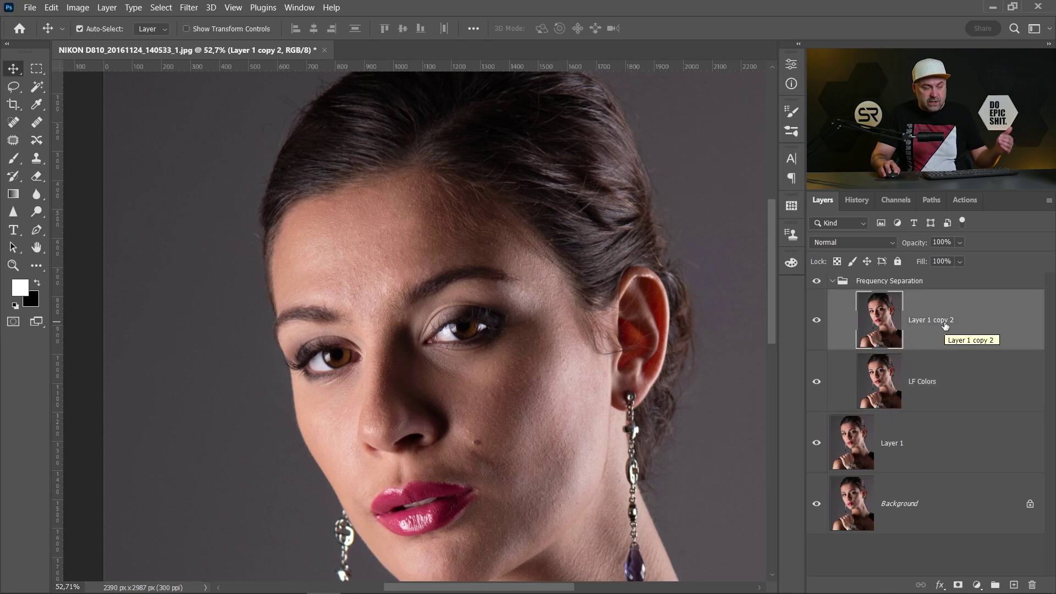
double_click(934, 320)
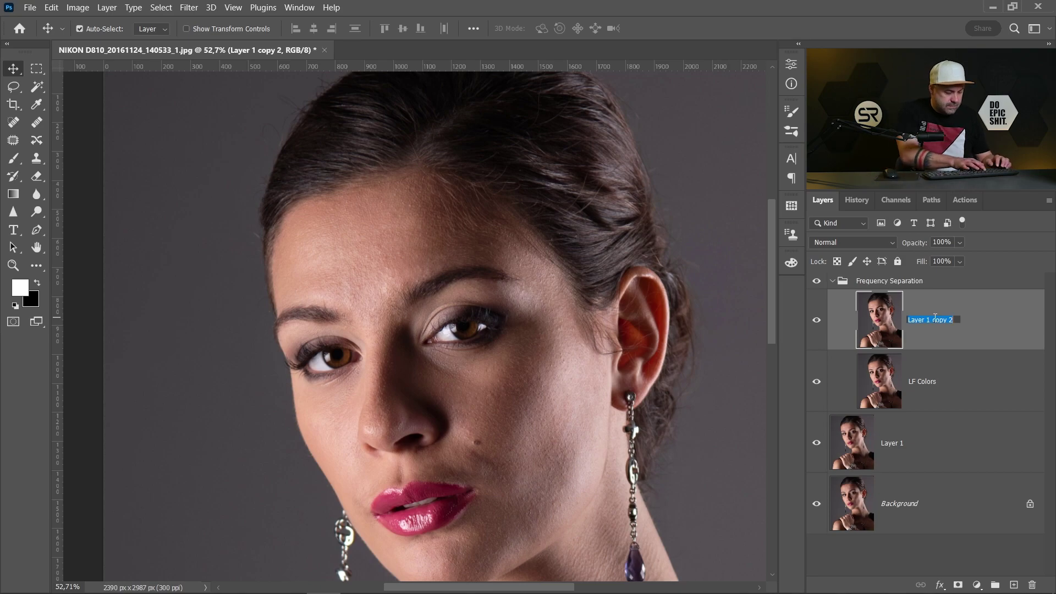
type("HF Tex")
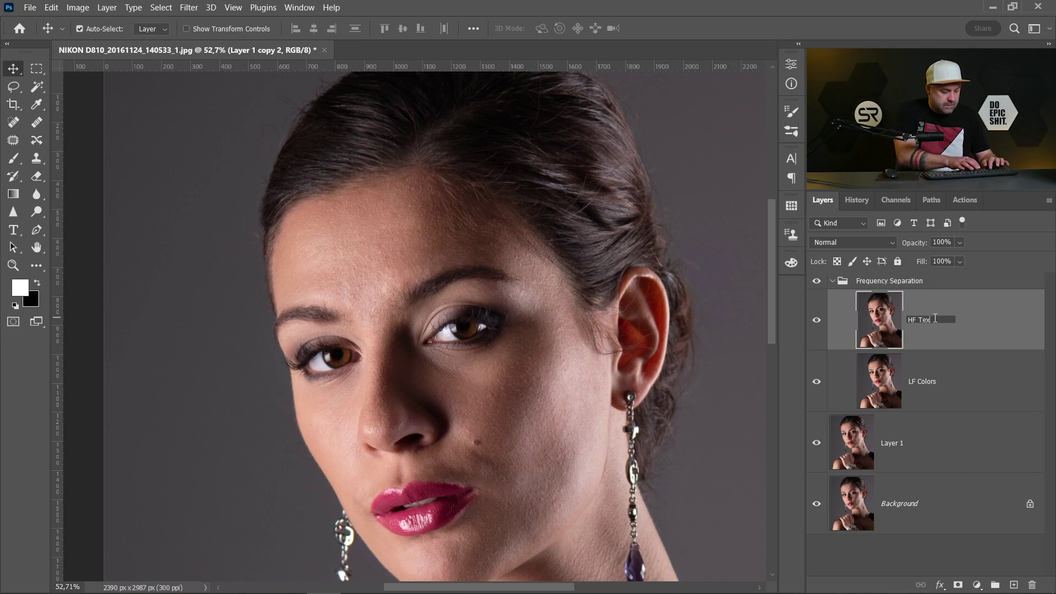
type("ture")
key("Return")
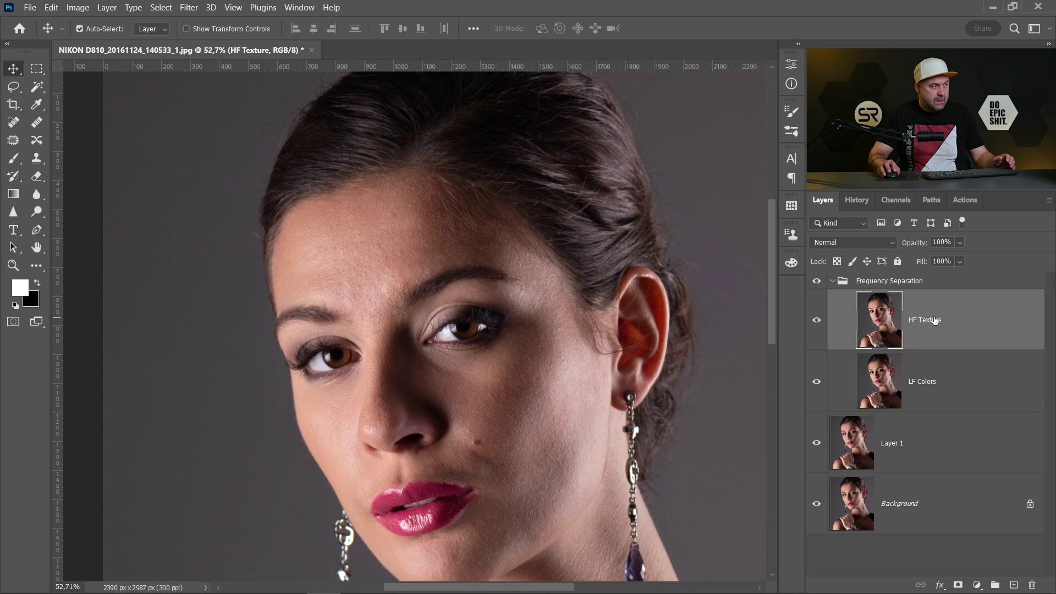
left_click(817, 322)
left_click(943, 385)
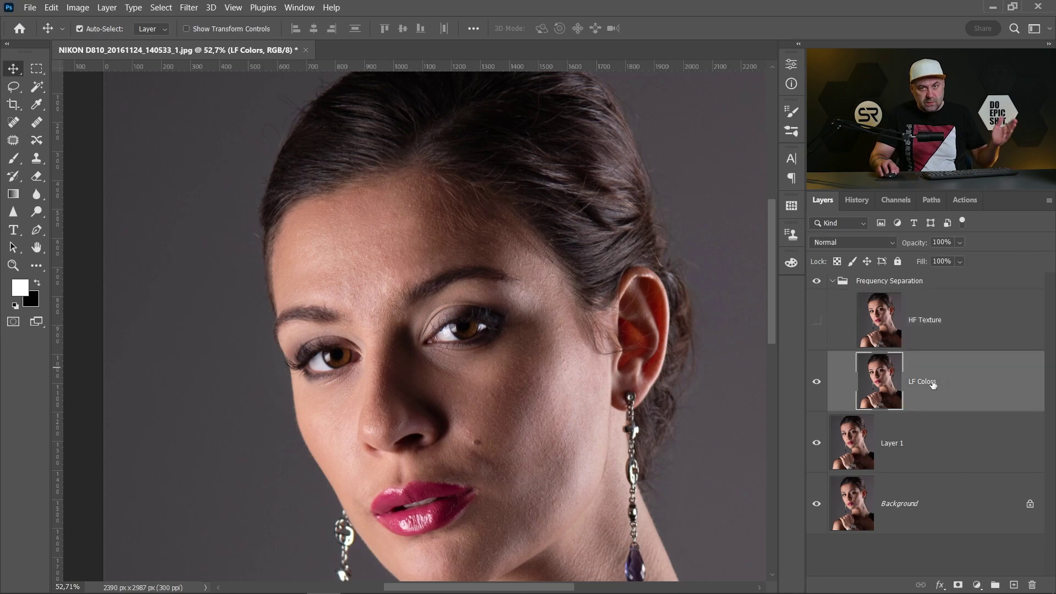
Step: Blur LF Colors with a roughly 9.6 px Gaussian Blur, then make HF Texture visible again
left_click(188, 8)
mouse_move(220, 172)
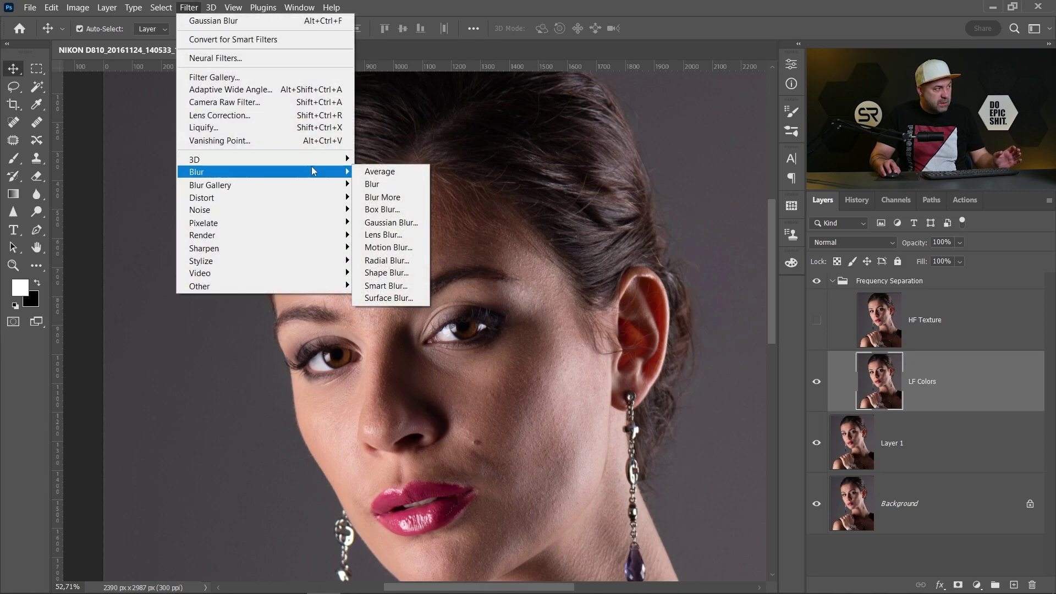
left_click(392, 222)
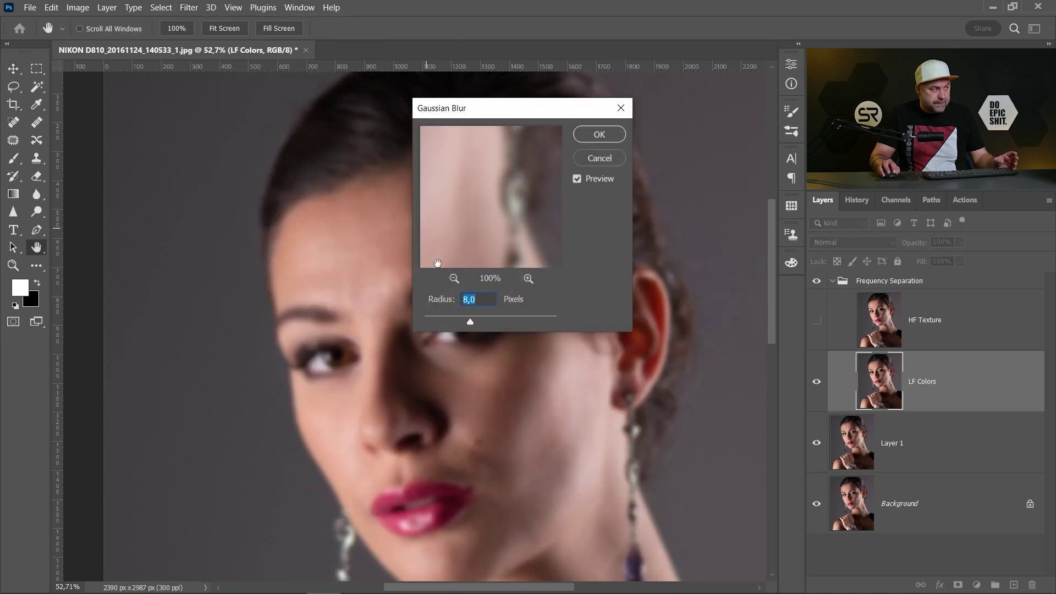
left_click_drag(514, 116, 599, 132)
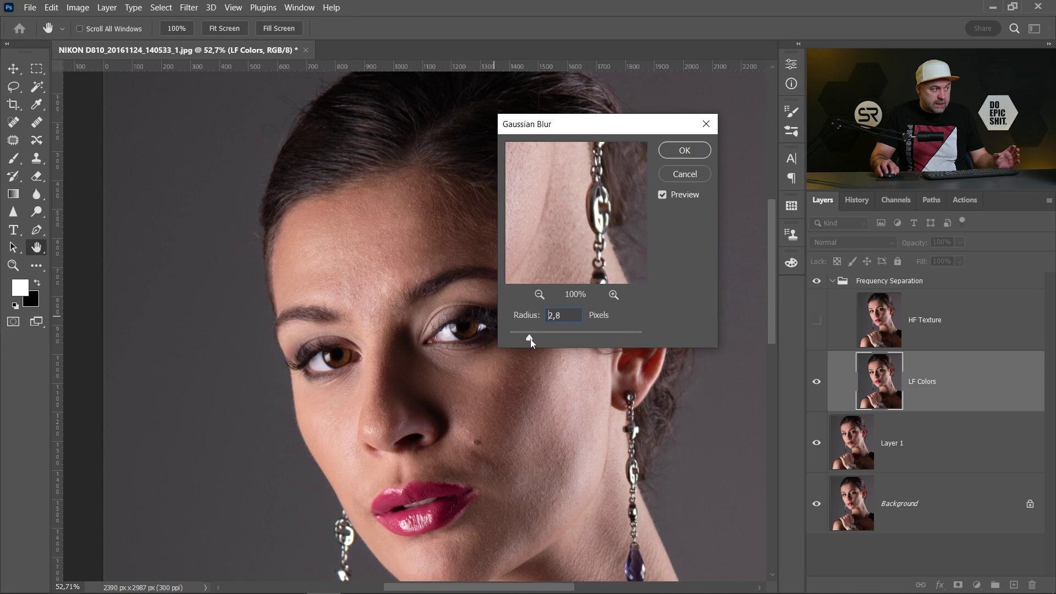
left_click_drag(530, 339, 555, 335)
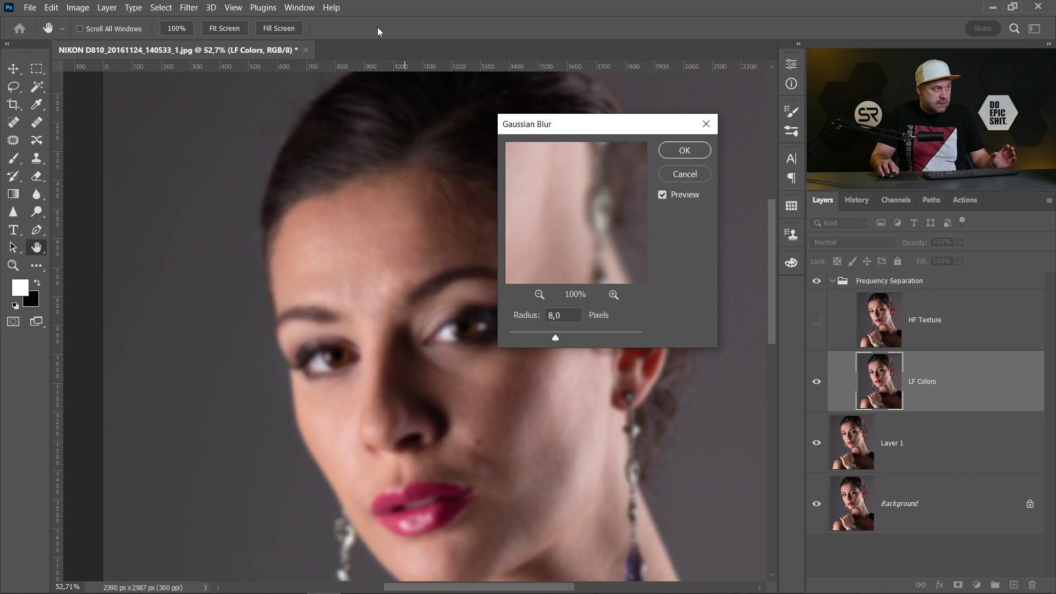
scroll(362, 279, "up", 3)
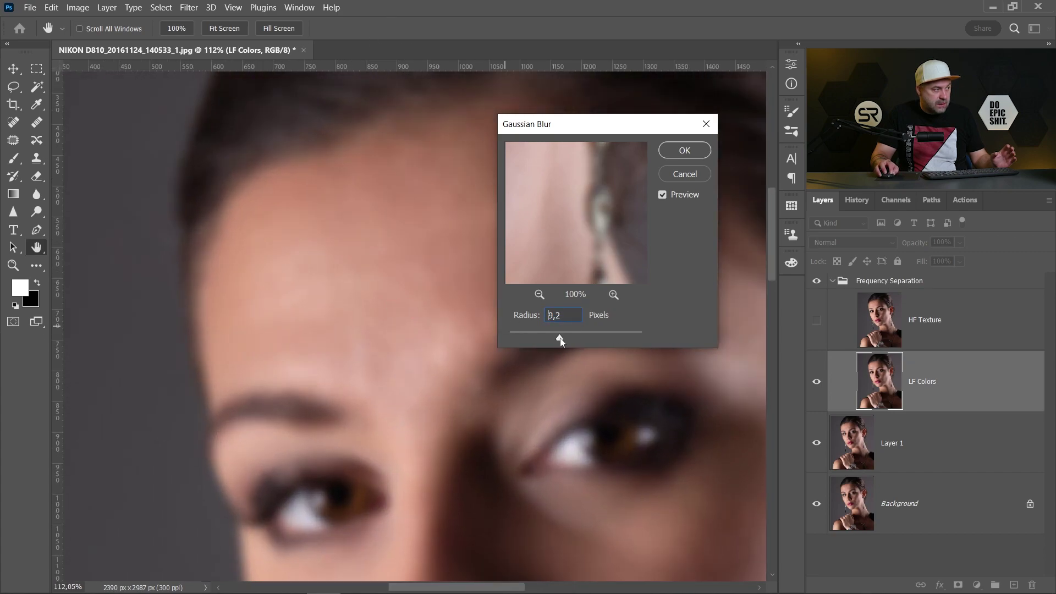
left_click_drag(560, 338, 555, 334)
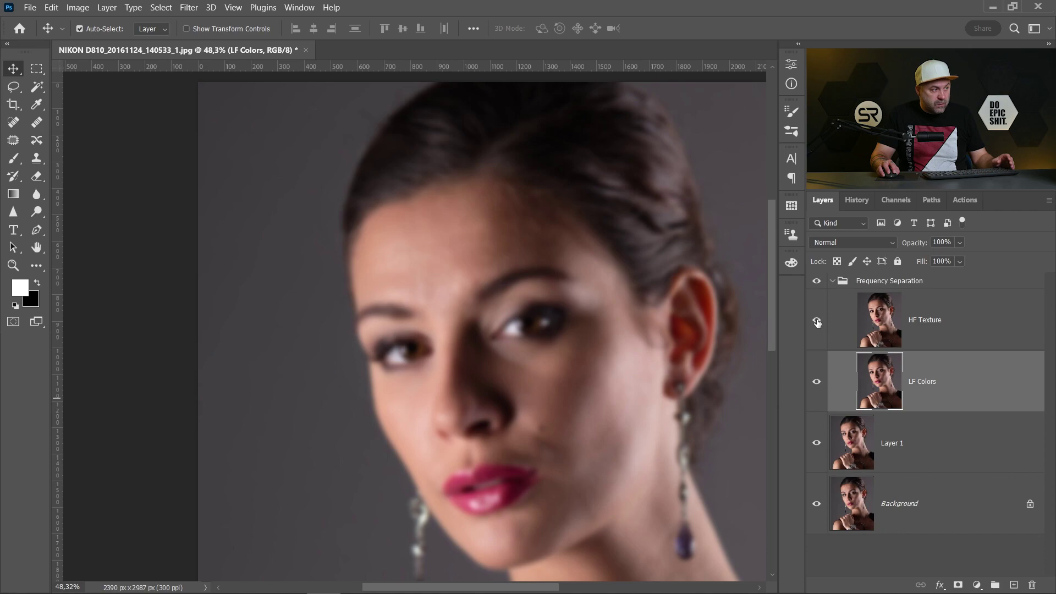
left_click(817, 321)
Step: Apply Image to HF Texture from LF Colors (RGB) using Subtract, Scale 2, Offset 128
left_click(935, 328)
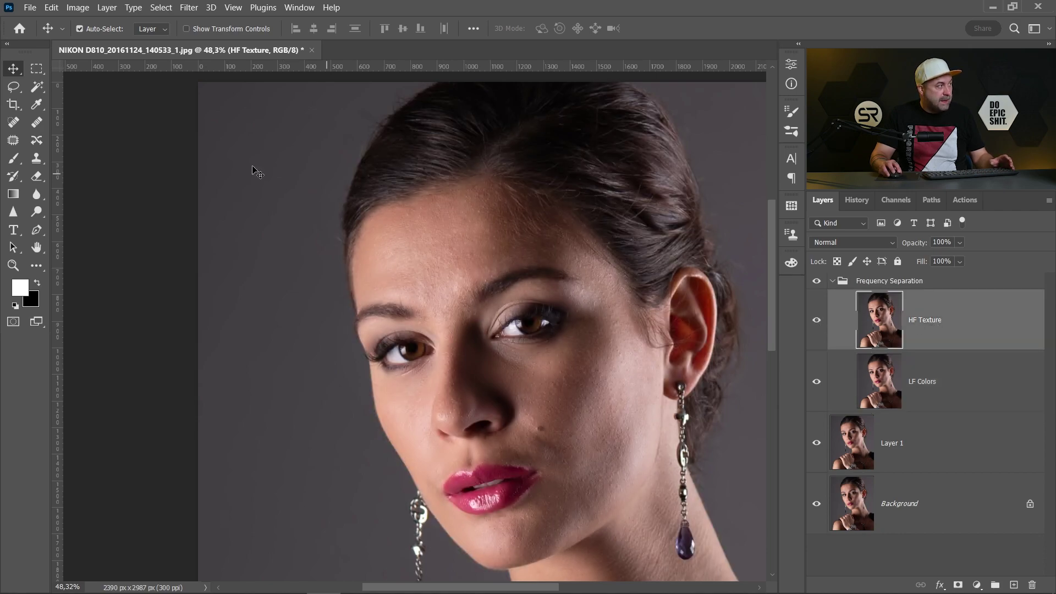
left_click(78, 8)
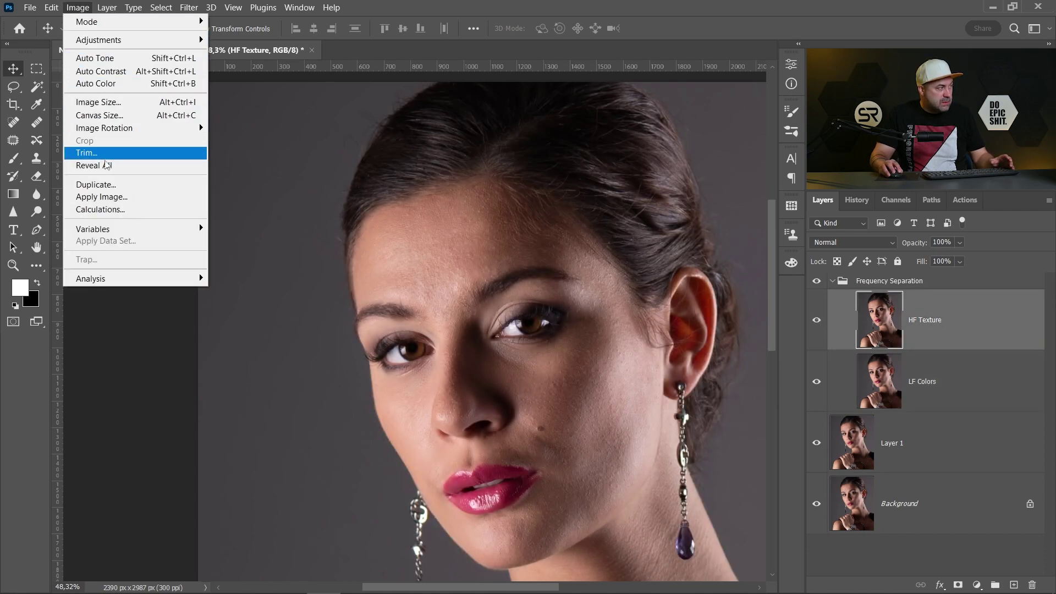
left_click(120, 198)
left_click(423, 165)
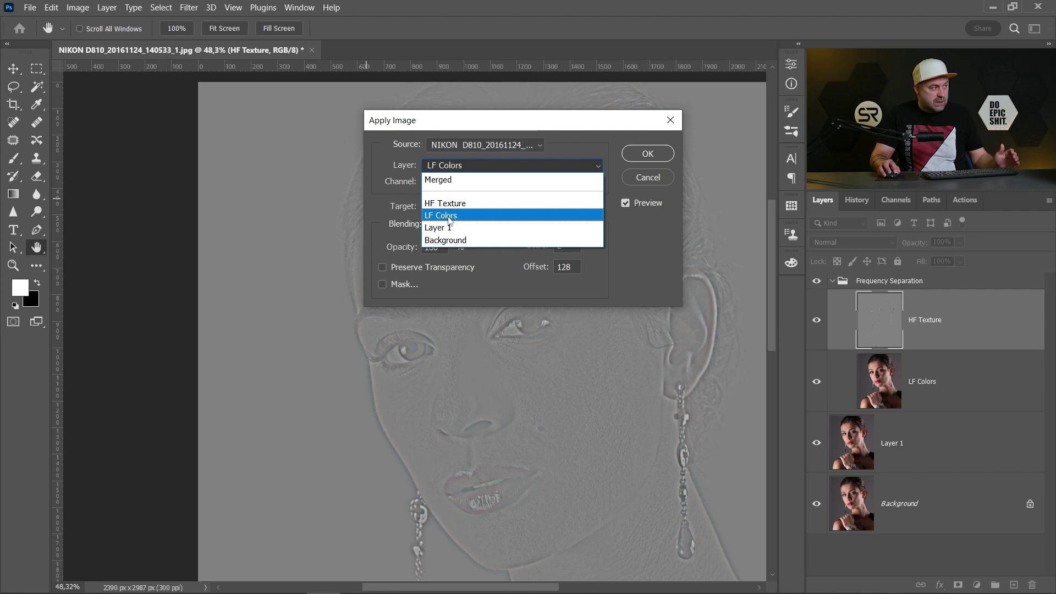
left_click(449, 217)
left_click(466, 182)
left_click(466, 182)
left_click(465, 224)
scroll(425, 457, "up", 10)
scroll(426, 457, "down", 10)
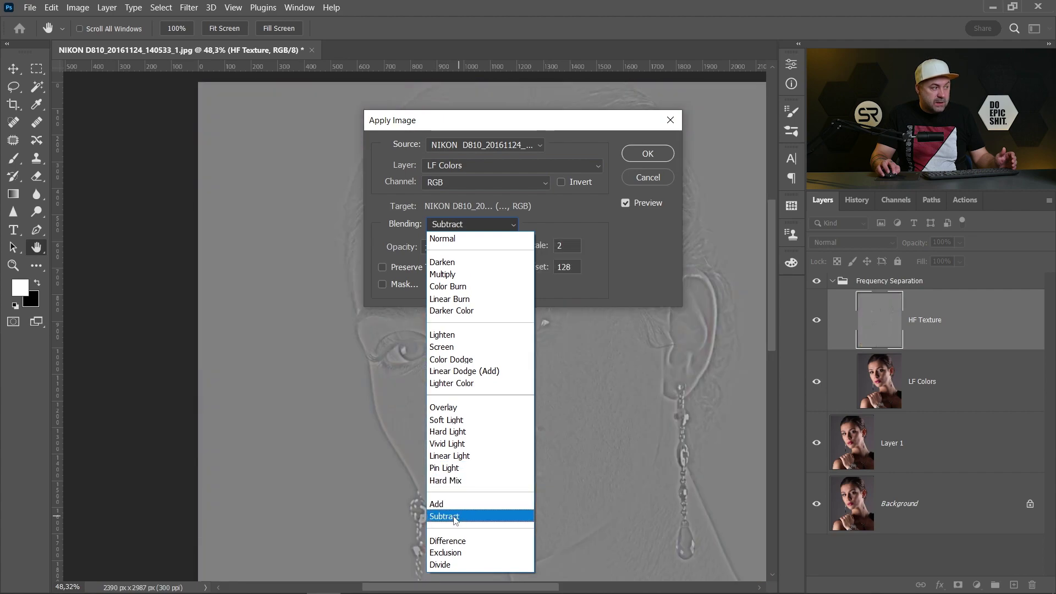
left_click(460, 516)
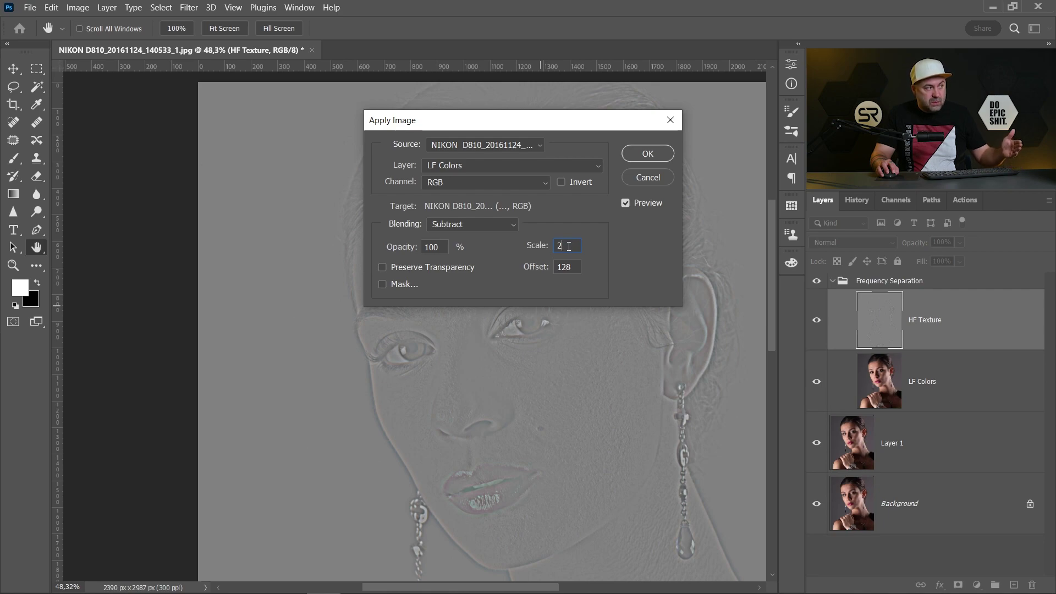
left_click_drag(574, 268, 552, 271)
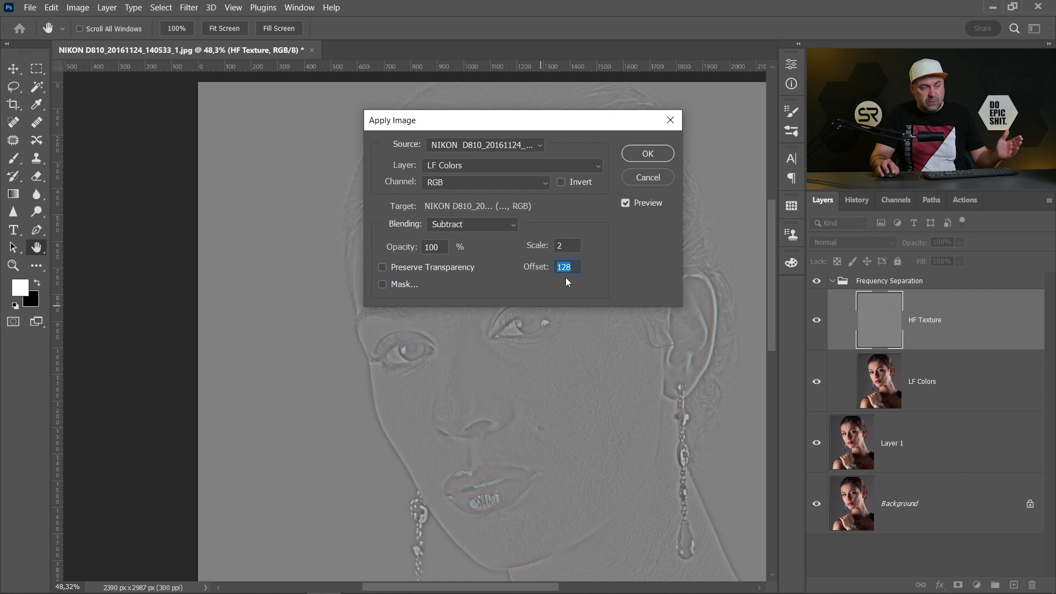
left_click(649, 154)
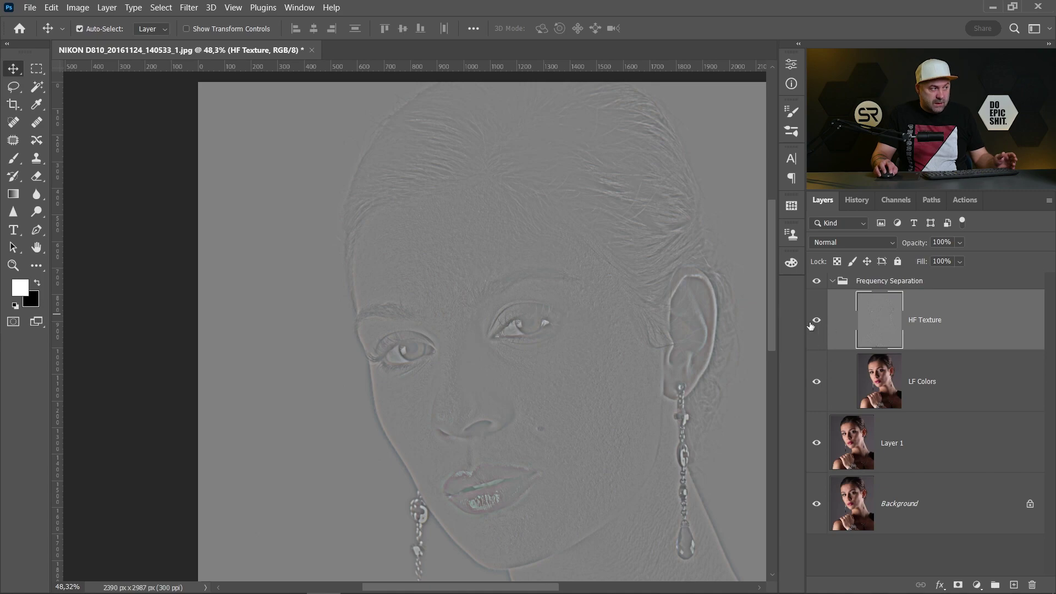
Step: Set HF Texture's blend mode to Linear Light
left_click(840, 243)
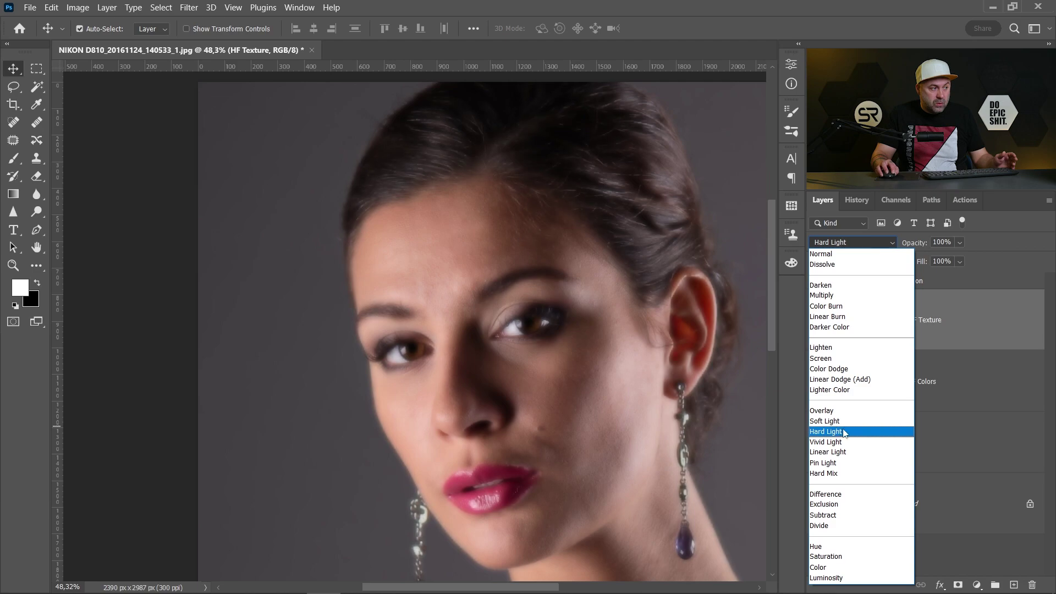
left_click(844, 454)
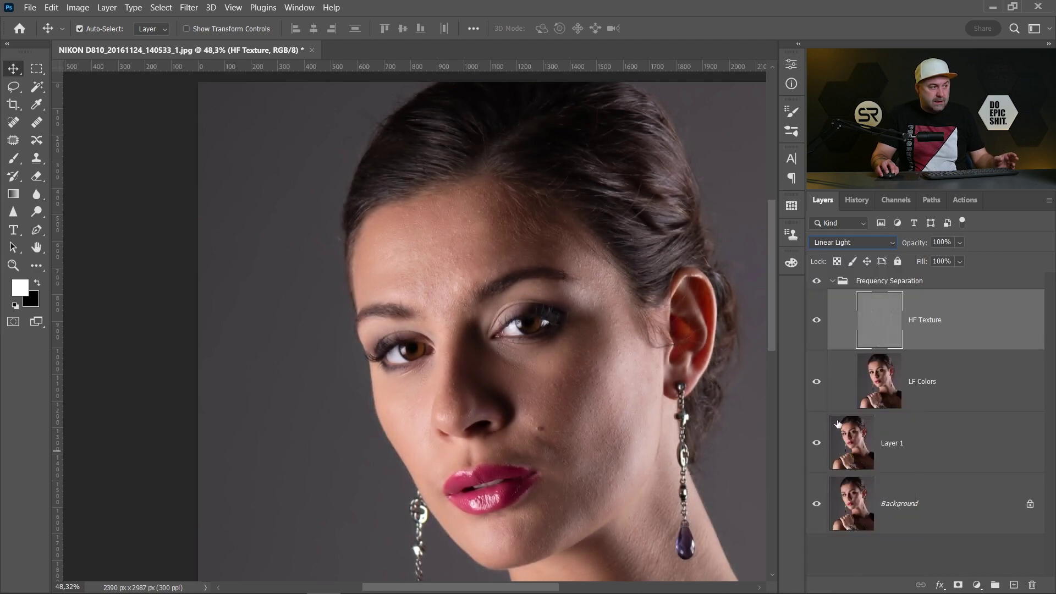
left_click(832, 281)
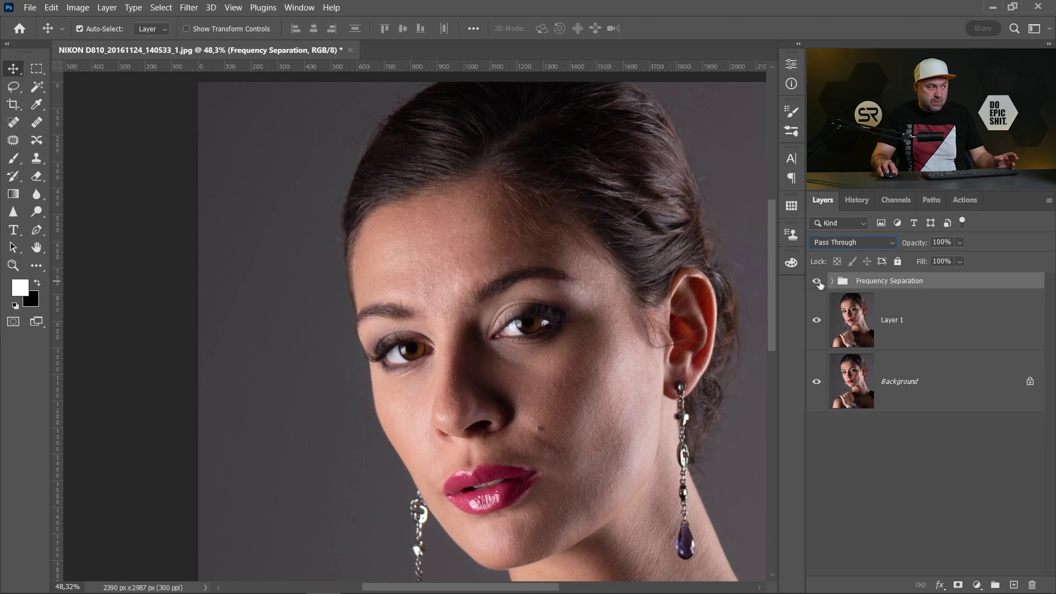
Step: Toggle the group, HF Texture and LF Colors visibility to compare, then select LF Colors
left_click(817, 282)
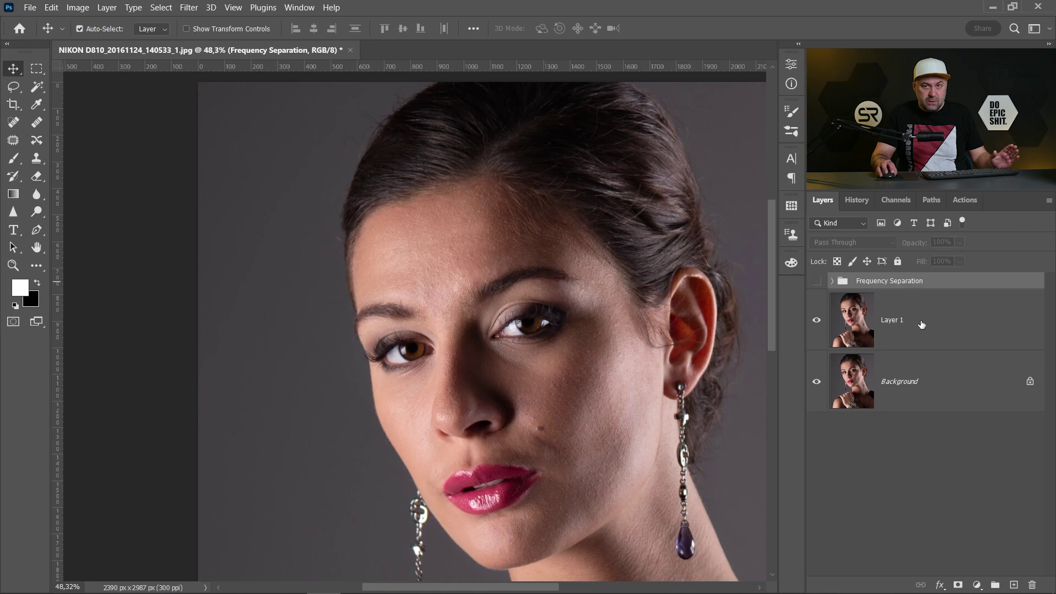
left_click(817, 282)
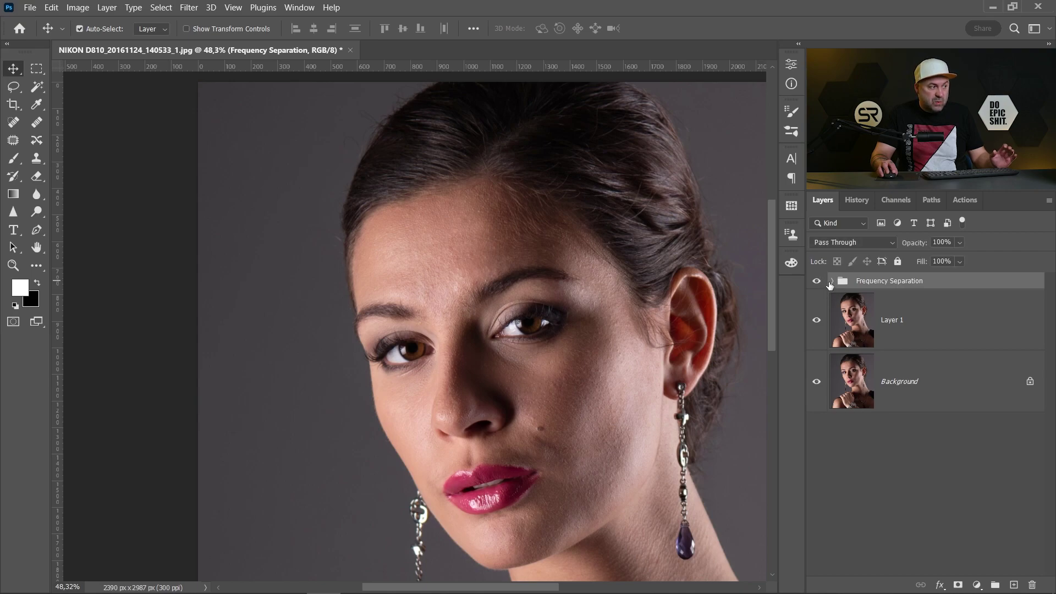
left_click(831, 281)
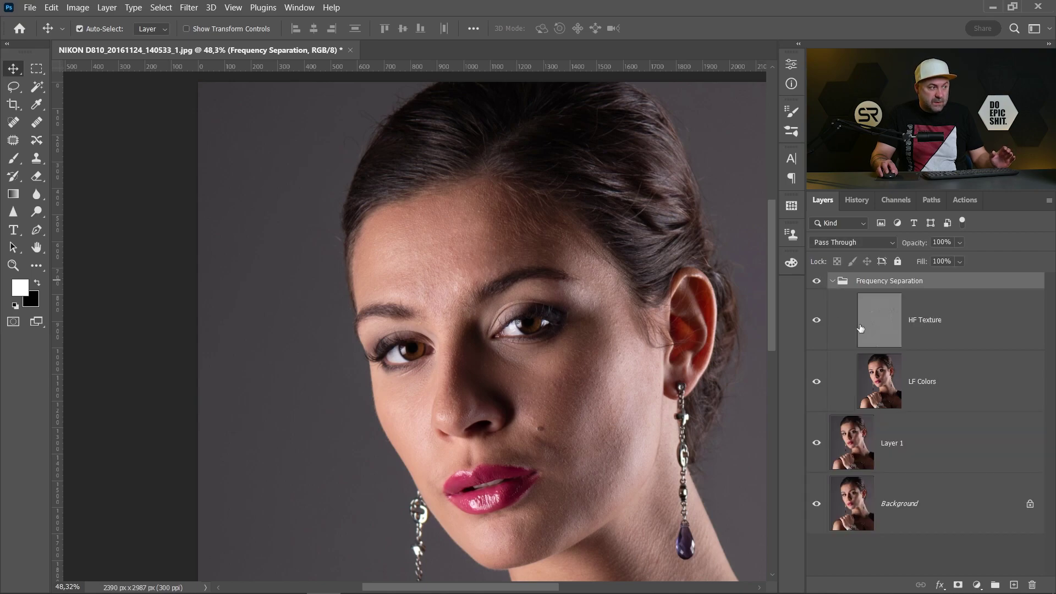
left_click(818, 321)
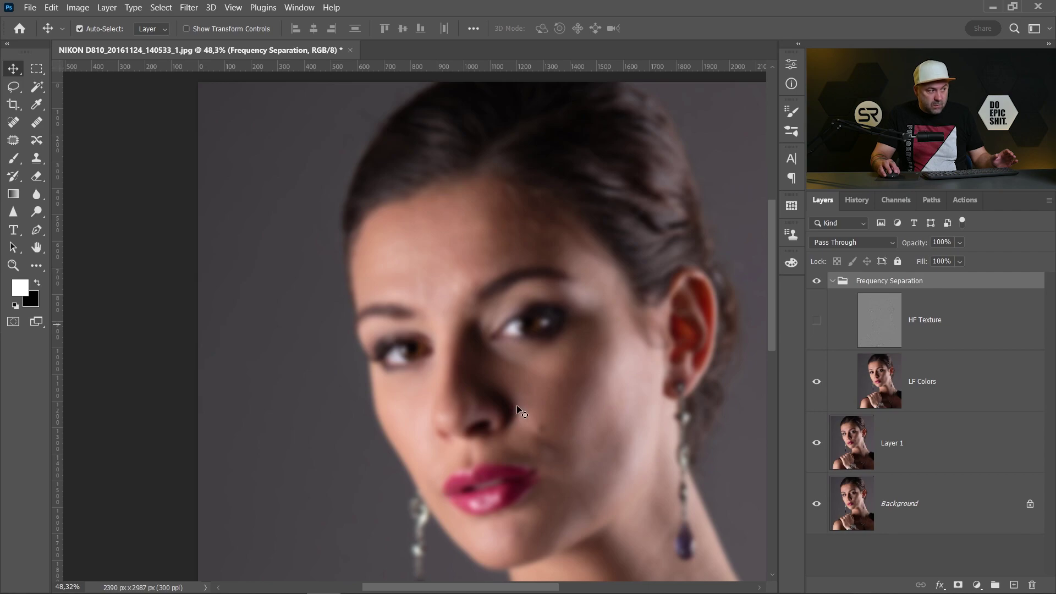
left_click(816, 320)
left_click(817, 381)
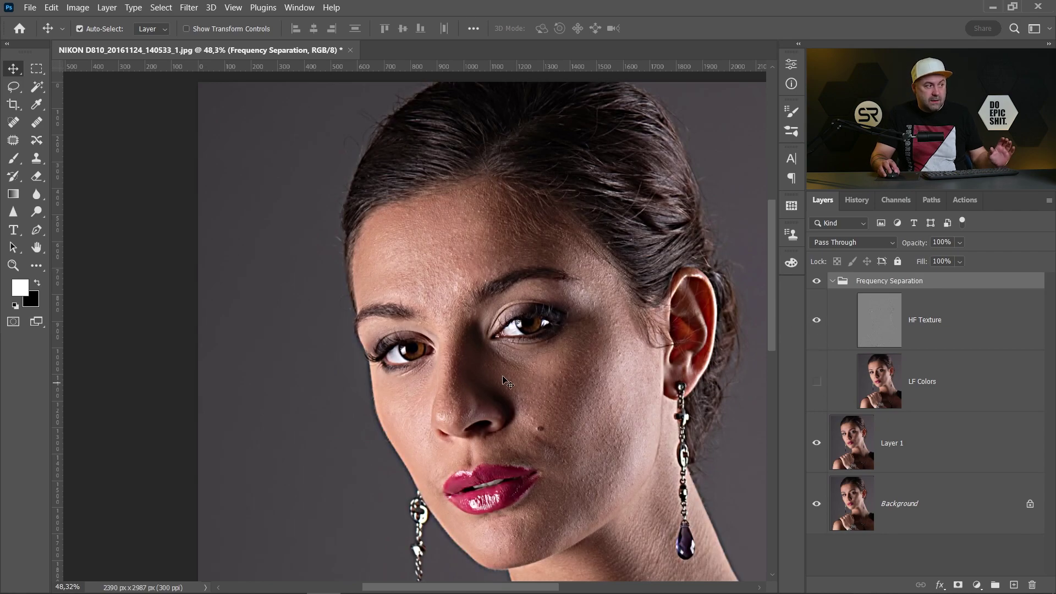
left_click(818, 382)
left_click(833, 382)
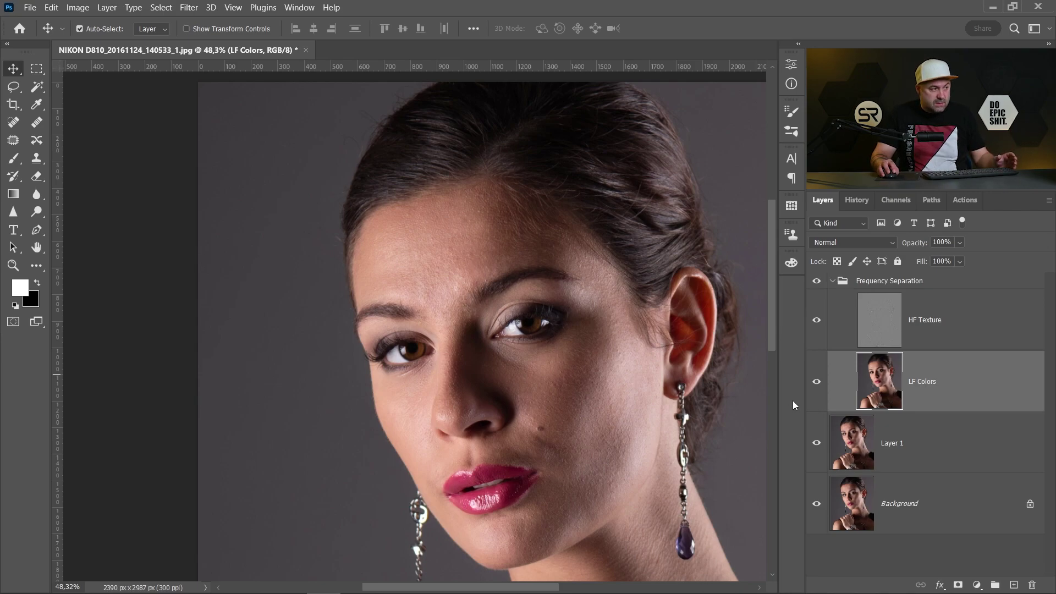
Step: Switch to the Mixer Brush with Wet 5%, Load 75% and Mix 90%
scroll(520, 326, "up", 6)
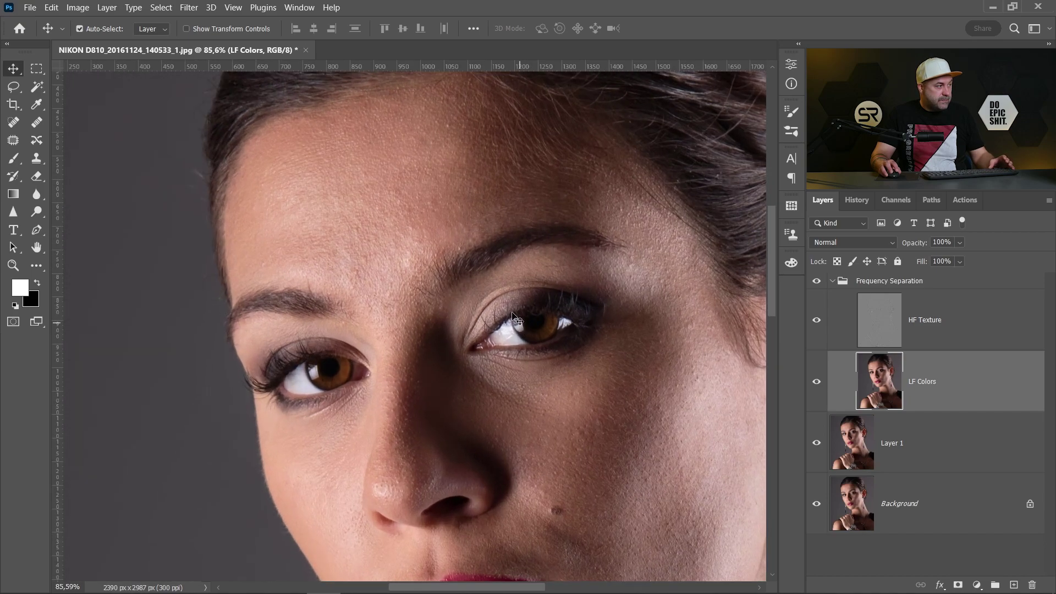
left_click_drag(519, 323, 436, 216)
scroll(437, 217, "down", 2)
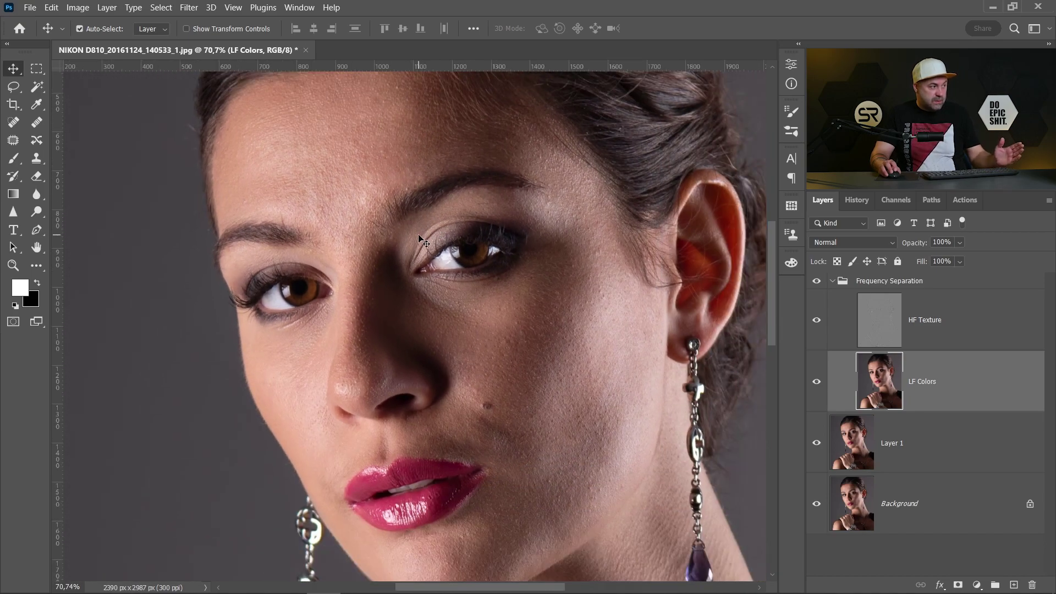
left_click(36, 268)
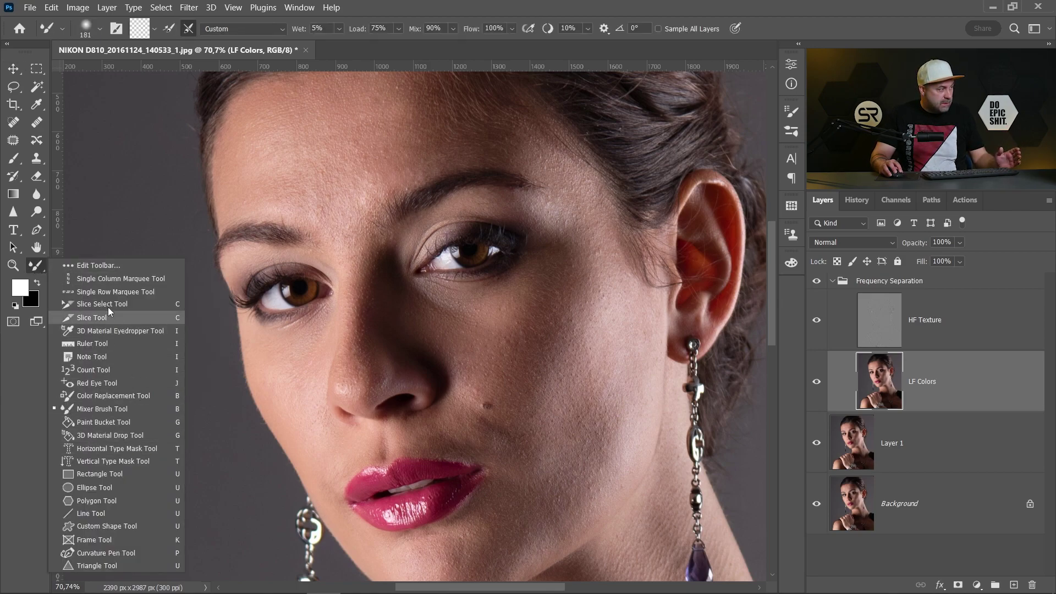
left_click(104, 409)
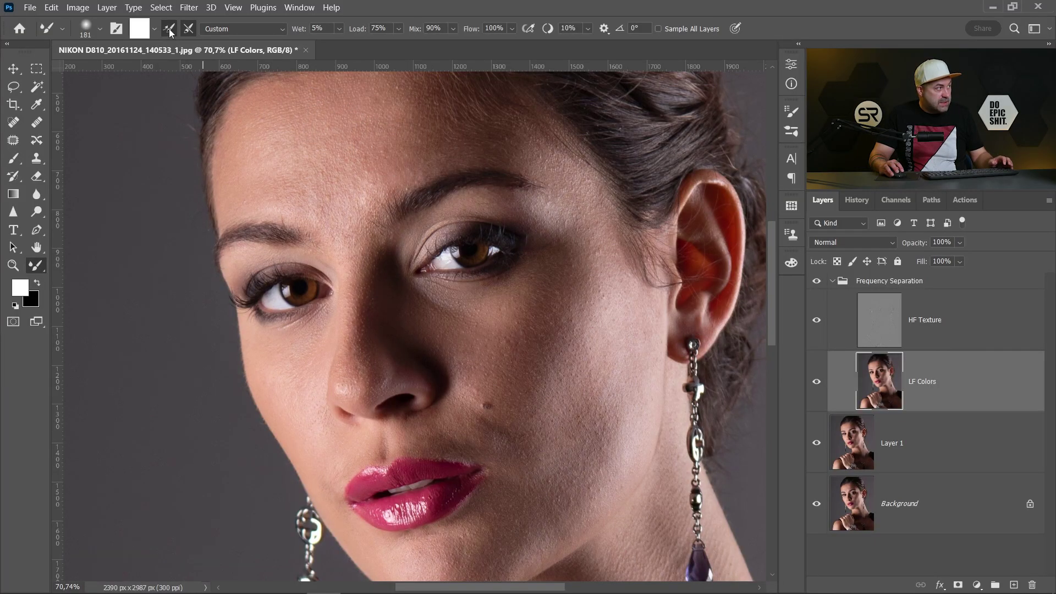
Step: Turn off reloading after each stroke, enlarge the Mixer Brush to about 215, and blend the cheek tones
left_click(170, 31)
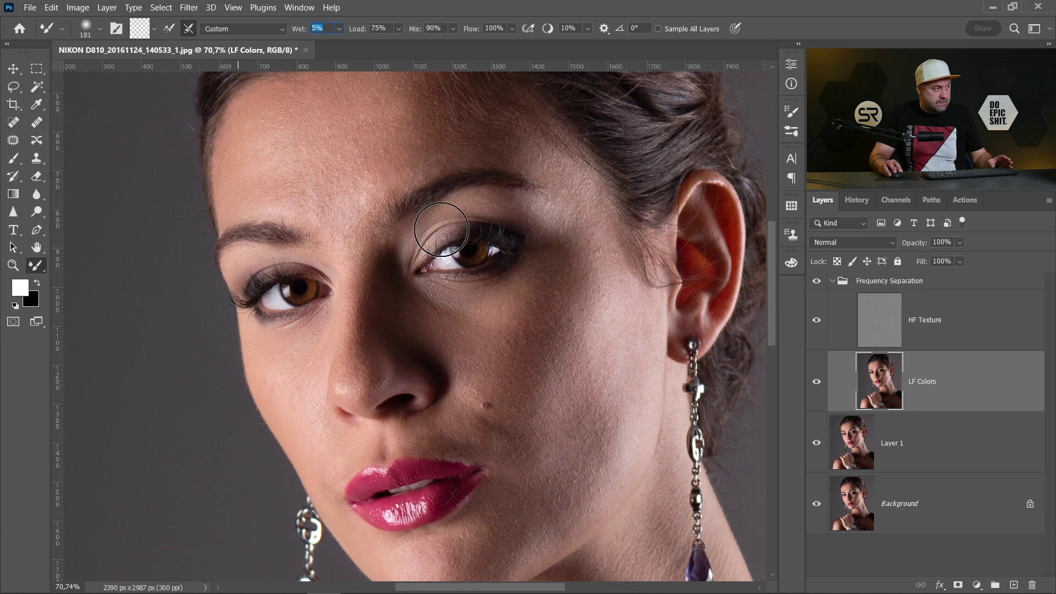
left_click_drag(347, 193, 355, 193)
mouse_move(583, 300)
left_mouse_down()
mouse_move(545, 365)
mouse_move(575, 309)
mouse_move(557, 393)
left_mouse_up()
scroll(548, 380, "up", 2)
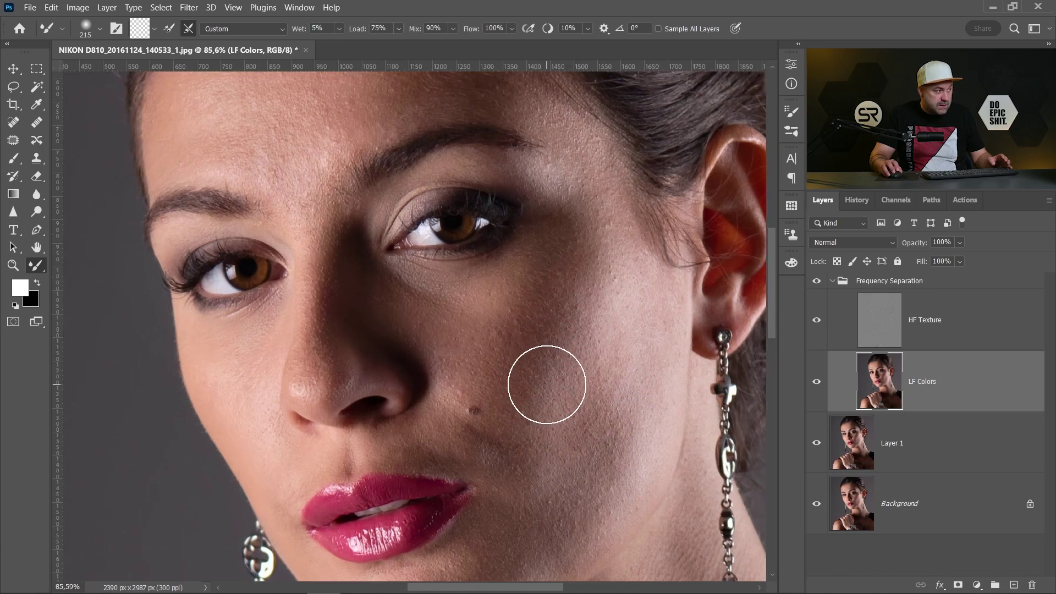
left_click_drag(611, 442, 654, 351)
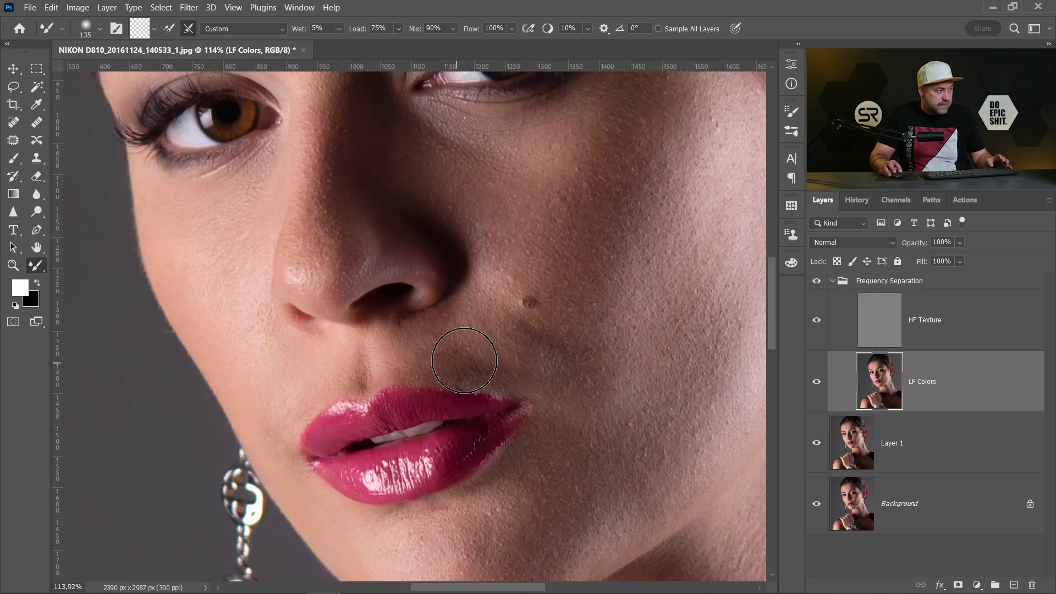
scroll(446, 352, "up", 5)
scroll(445, 352, "left", 2)
Step: Resize the Mixer Brush to about 171 and bring the whole face back into view
left_click_drag(420, 354, 459, 424)
key("bracketright")
key("bracketright")
scroll(377, 234, "down", 2)
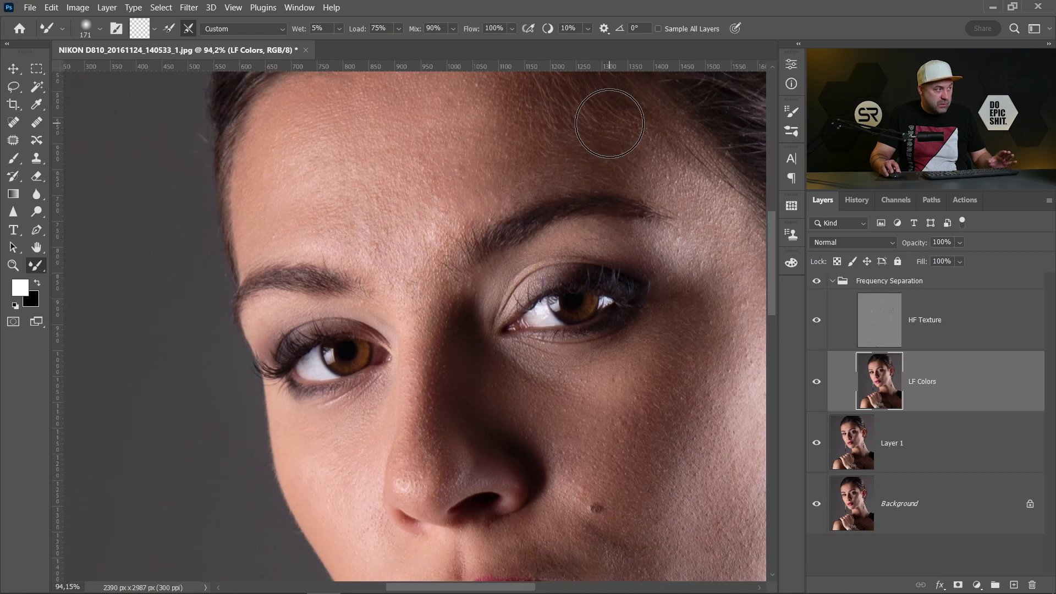
scroll(341, 228, "up", 2)
scroll(341, 229, "left", 2)
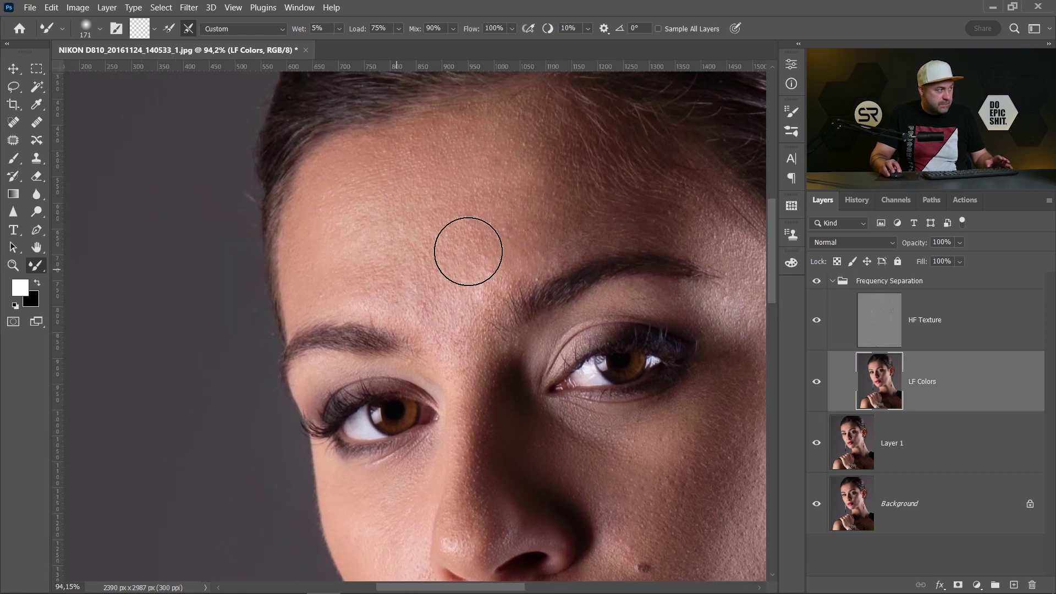
scroll(473, 275, "down", 5)
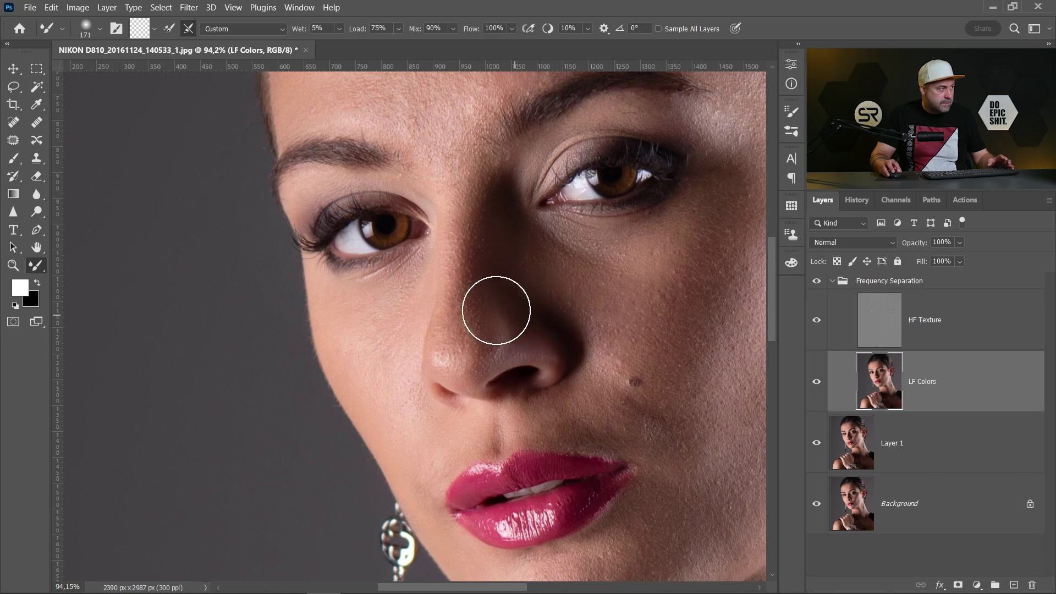
scroll(493, 307, "down", 2)
scroll(493, 307, "right", 2)
scroll(609, 231, "down", 2)
scroll(608, 231, "right", 2)
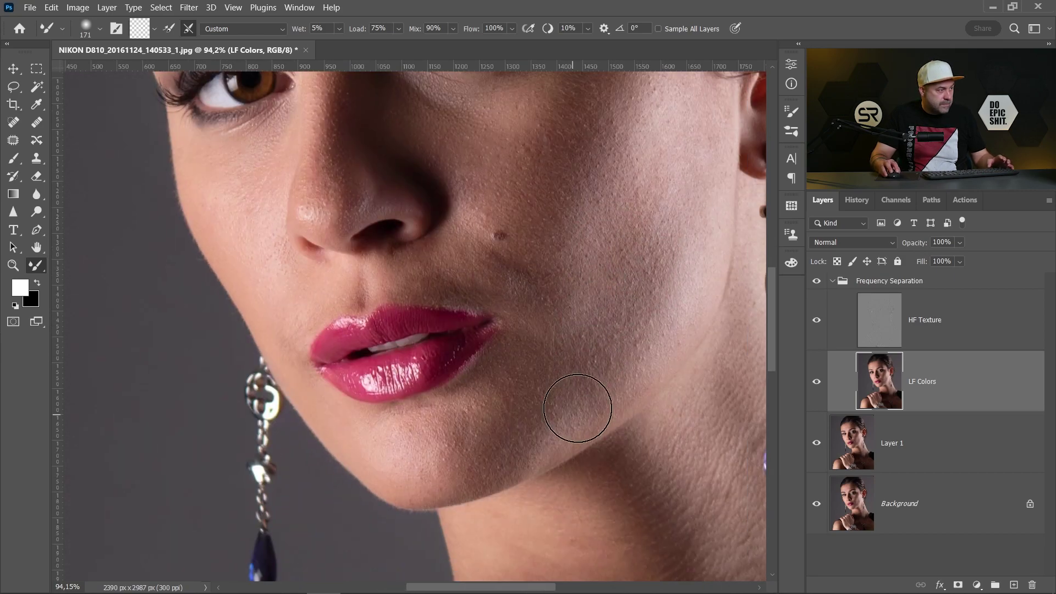
scroll(470, 376, "down", 4)
scroll(470, 376, "right", 4)
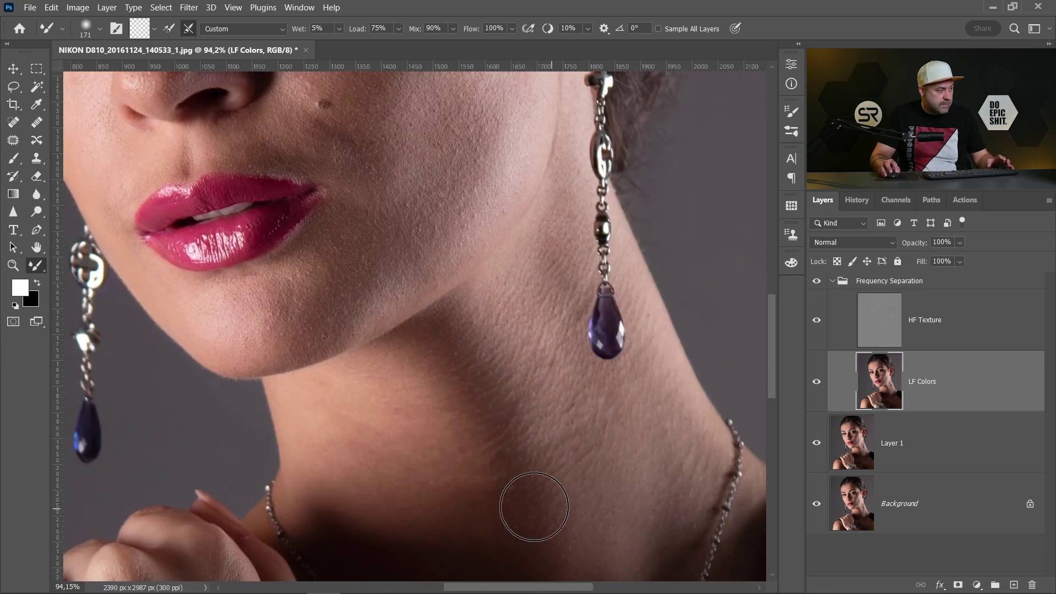
scroll(362, 297, "down", 2)
left_click_drag(341, 206, 483, 423)
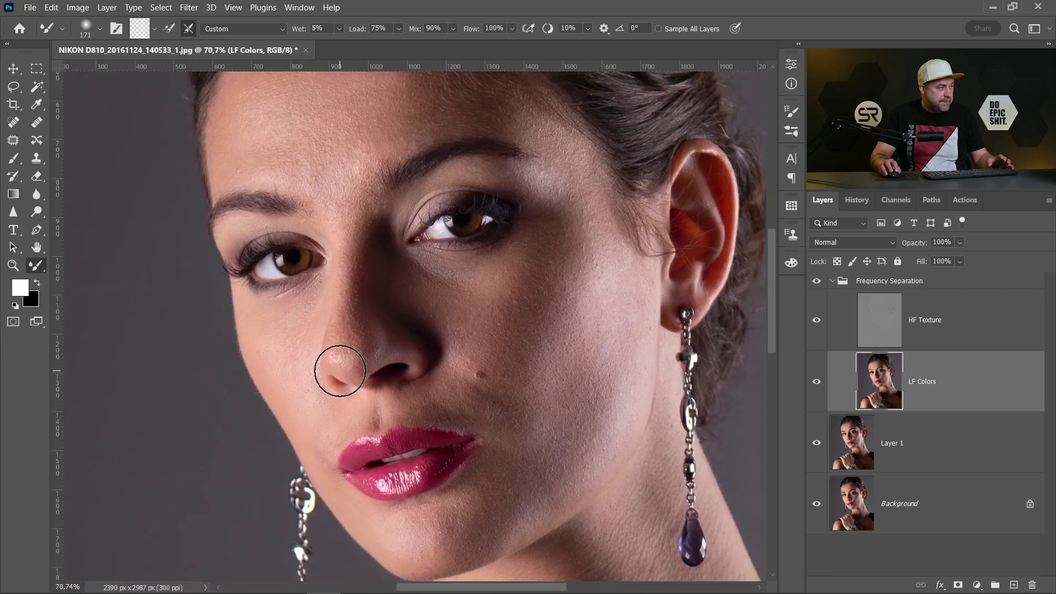
Step: Switch to the standard Brush at about 128 px, sample the cheek's skin tone, and set opacity to 10%
left_click(14, 160)
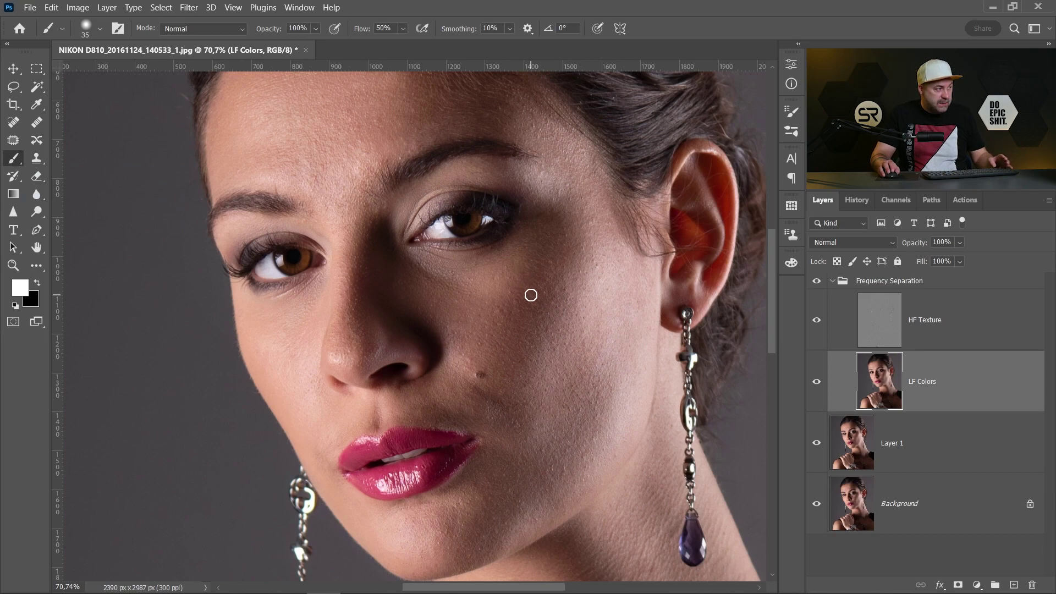
scroll(531, 295, "up", 3)
mouse_move(555, 298)
left_mouse_down()
mouse_move(587, 298)
mouse_move(564, 329)
left_mouse_up()
left_click_drag(565, 329, 567, 325)
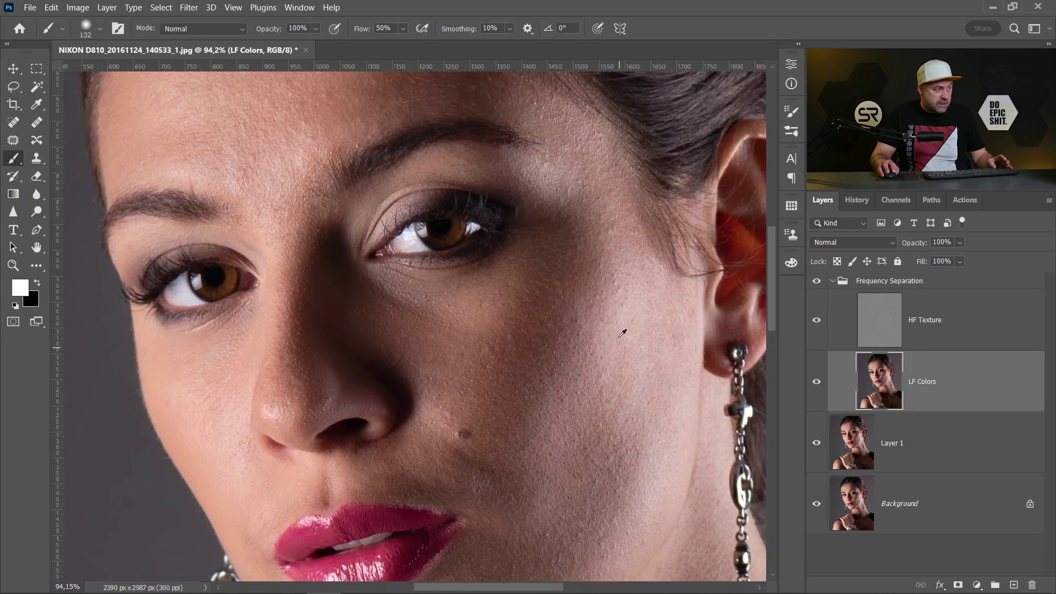
left_click(567, 274, "alt")
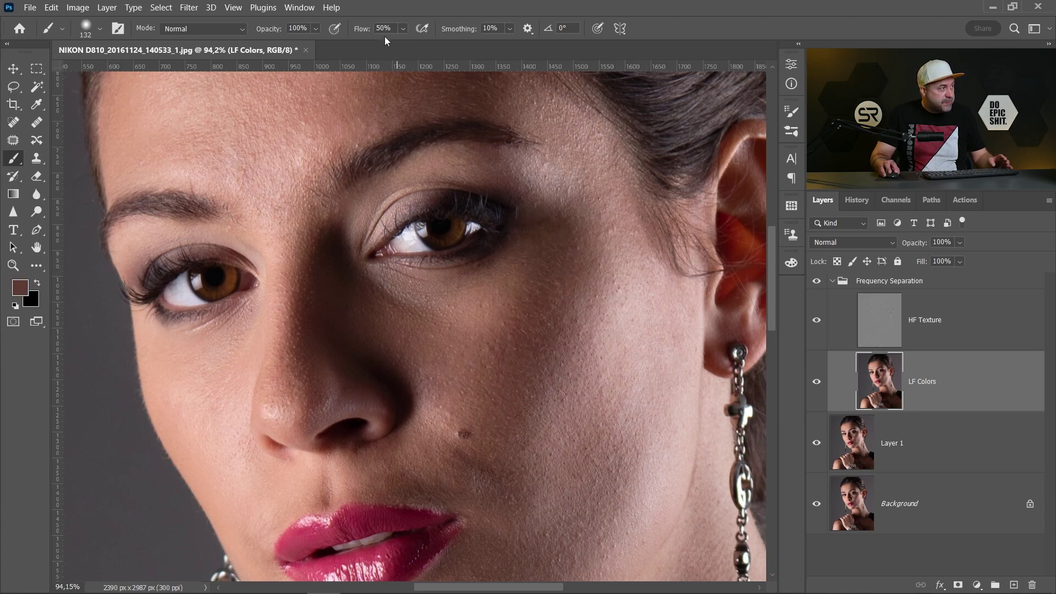
left_click(292, 29)
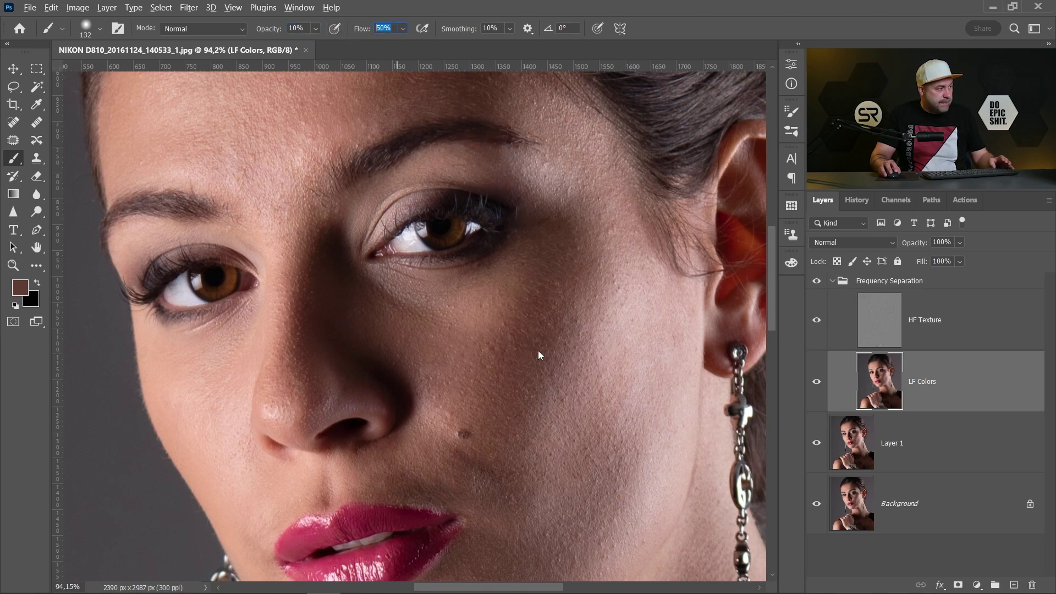
Step: Paint a faint sampled skin tone over the cheek and lighten the dark skin below the eye
left_click_drag(538, 350, 554, 347)
left_click_drag(570, 267, 557, 305)
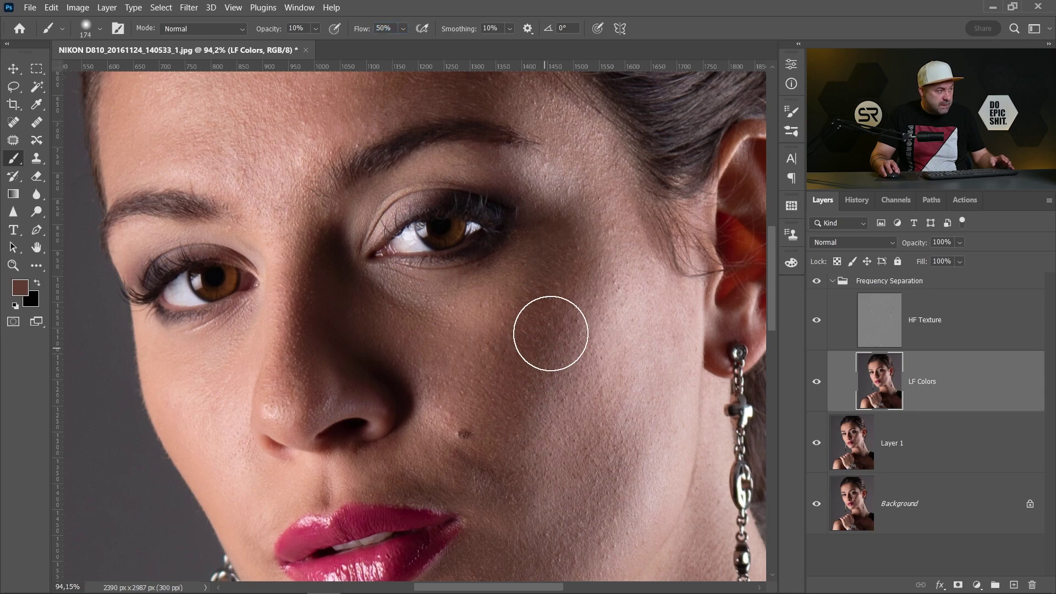
right_click(414, 307, "alt")
scroll(389, 295, "up", 3)
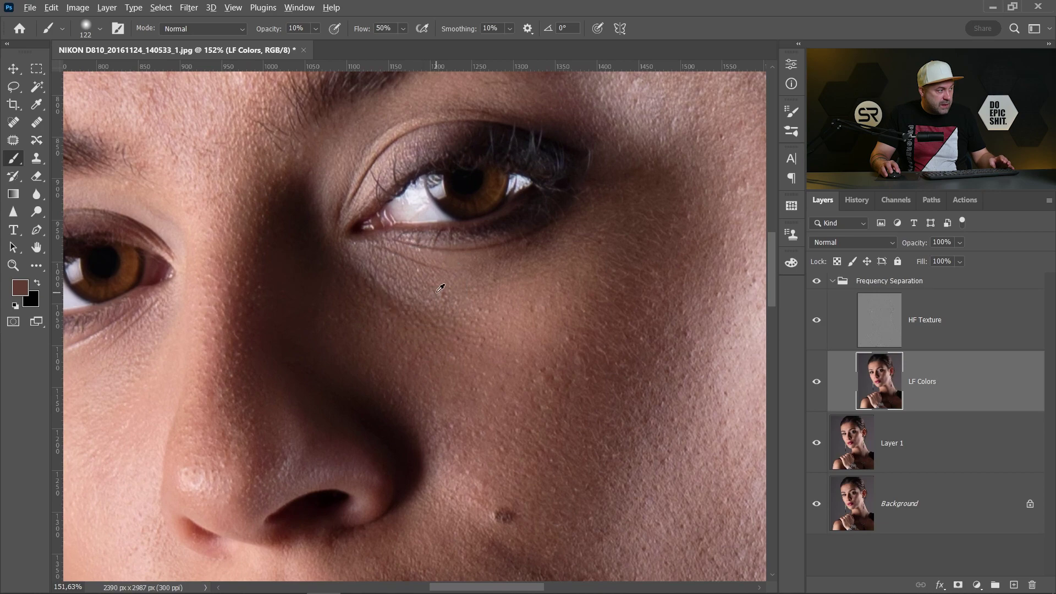
left_click(431, 277, "alt")
mouse_move(432, 321)
left_mouse_down()
mouse_move(458, 320)
mouse_move(365, 279)
mouse_move(447, 320)
mouse_move(527, 291)
left_mouse_up()
Step: Sample tones beside the nose and even out the skin along it with a ~92 px brush
scroll(464, 342, "down", 1)
scroll(464, 342, "down", 1)
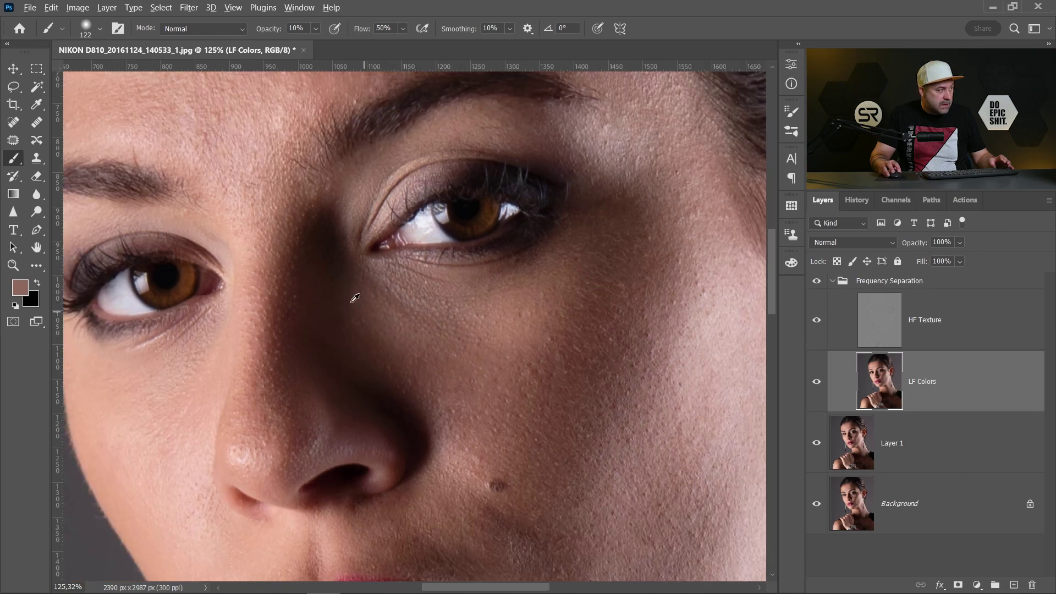
left_click(323, 277, "alt")
left_click_drag(279, 276, 269, 266)
left_click(271, 253, "alt")
left_click_drag(257, 432, 259, 405)
Step: Sample a lighter tone and paint it across the forehead with a ~146 px brush
left_click_drag(263, 259, 407, 464)
scroll(408, 464, "down", 2)
left_click_drag(349, 230, 364, 229)
left_click(365, 229, "alt")
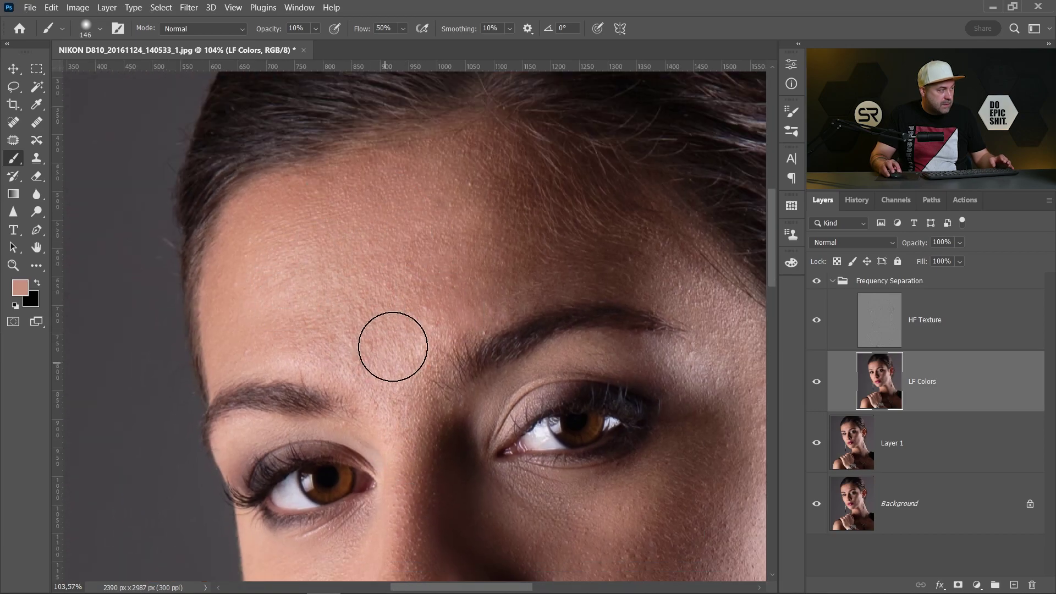
left_click_drag(464, 409, 247, 113)
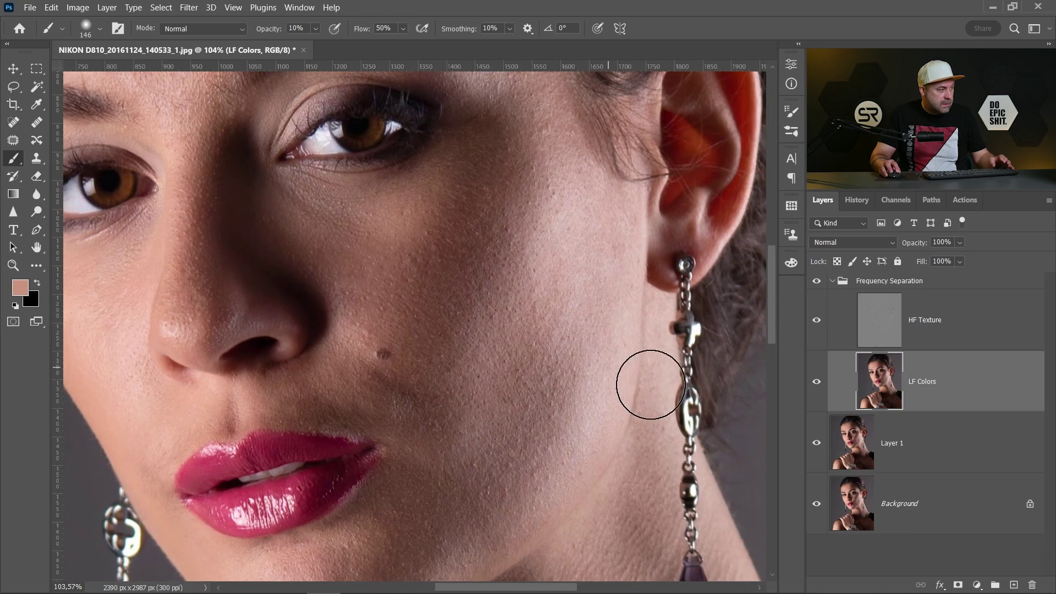
left_click(605, 312, "alt")
left_click_drag(484, 494, 516, 355)
scroll(515, 355, "down", 5)
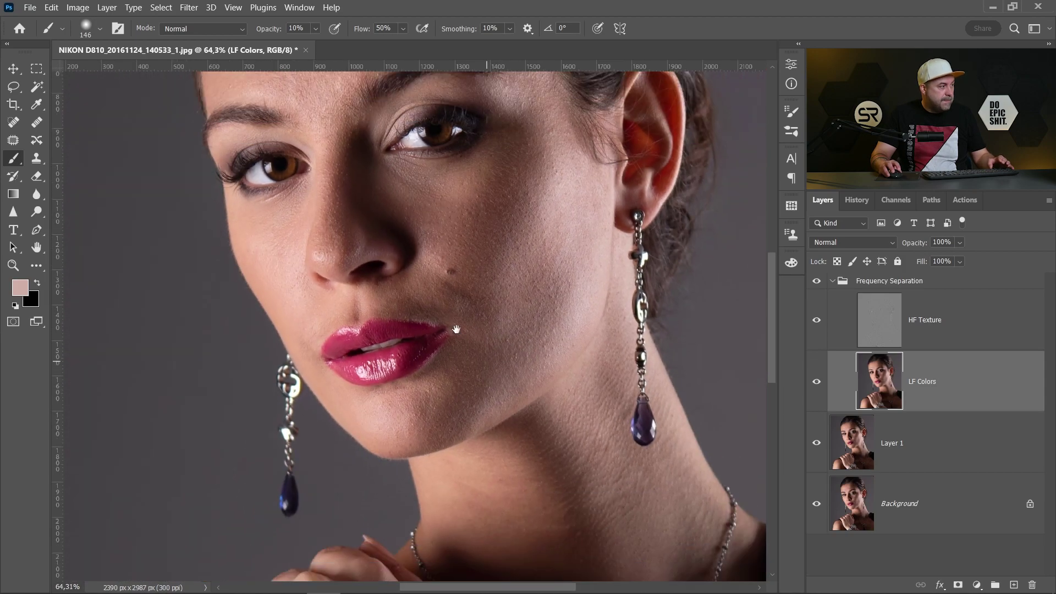
left_click_drag(450, 310, 487, 478)
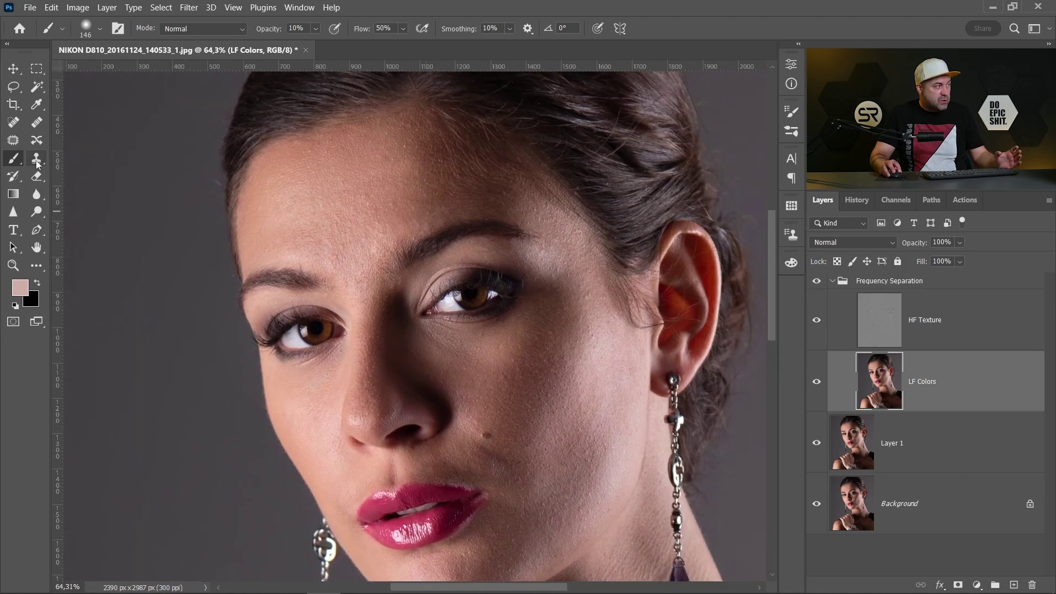
Step: Clone smoother skin onto the cheek with the Clone Stamp at about 144–161 px
left_click(37, 164)
scroll(492, 347, "up", 2)
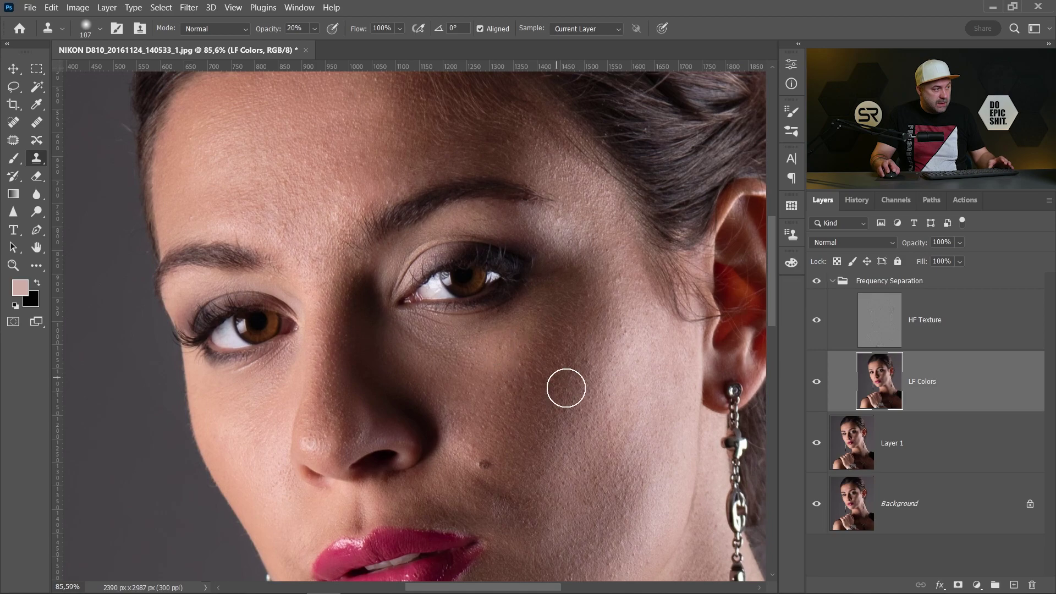
mouse_move(567, 392)
left_mouse_down()
mouse_move(506, 328)
mouse_move(525, 325)
left_mouse_up()
scroll(506, 328, "up", 2)
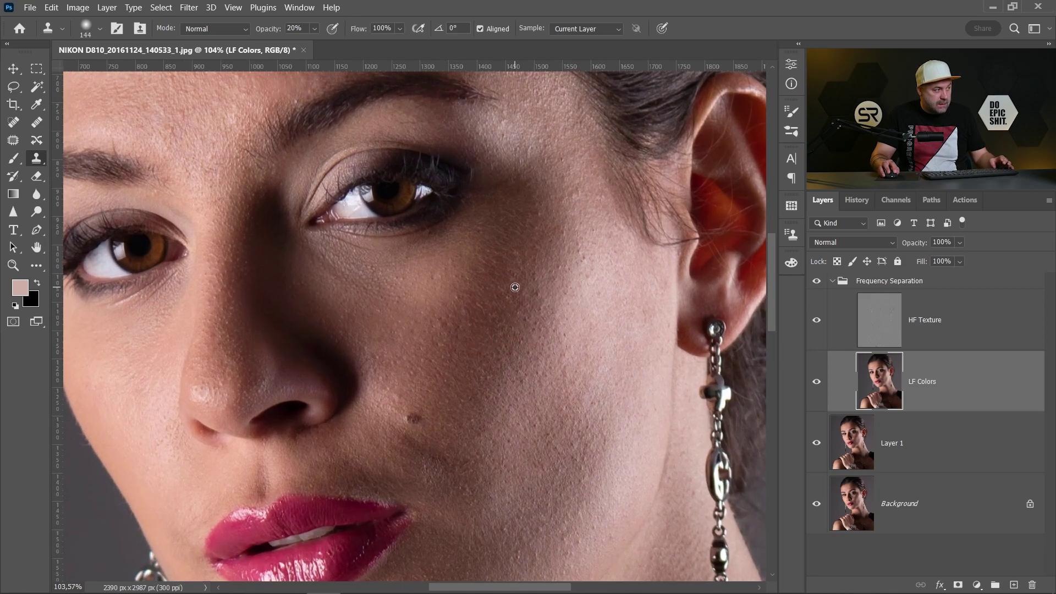
left_click_drag(509, 274, 505, 298)
left_click(498, 330, "alt")
left_click_drag(477, 370, 468, 385)
left_click_drag(572, 338, 580, 338)
left_click(538, 339, "alt")
left_click_drag(553, 297, 551, 296)
Step: Clone even skin under the eye and down the side of the nose with a ~83 px brush
mouse_move(422, 306)
left_mouse_down()
mouse_move(355, 303)
mouse_move(389, 309)
left_mouse_up()
left_click(361, 302, "alt")
left_click_drag(341, 280, 371, 288)
mouse_move(321, 262)
left_mouse_down()
mouse_move(360, 285)
mouse_move(354, 280)
left_mouse_up()
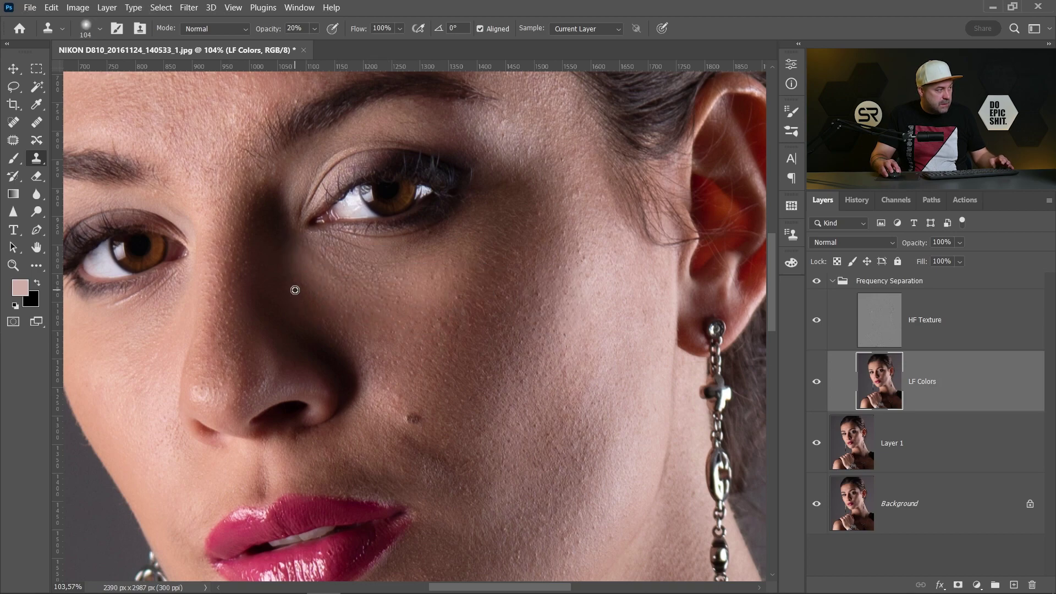
left_click(295, 290, "alt")
left_click_drag(291, 255, 306, 278)
left_click(223, 264, "alt")
left_click_drag(226, 300, 218, 377)
Step: Lighten the dark skin above the lip corner using a ~51 px clone brush
left_click_drag(446, 398, 374, 182)
left_click_drag(404, 275, 378, 275)
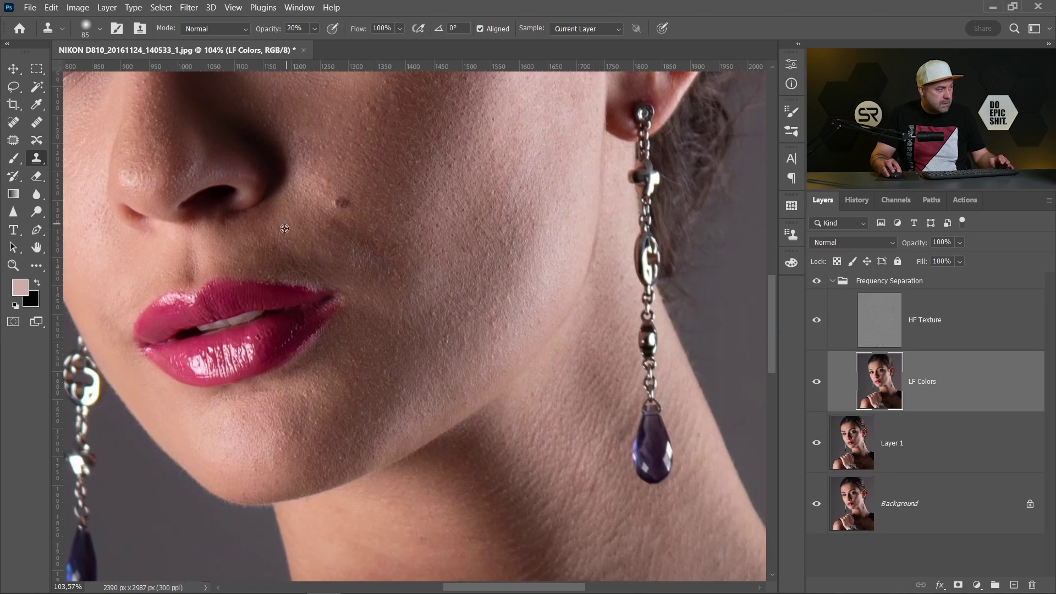
mouse_move(269, 256)
left_mouse_down()
mouse_move(338, 266)
mouse_move(333, 233)
mouse_move(312, 235)
mouse_move(349, 231)
left_mouse_up()
left_click(298, 246, "alt")
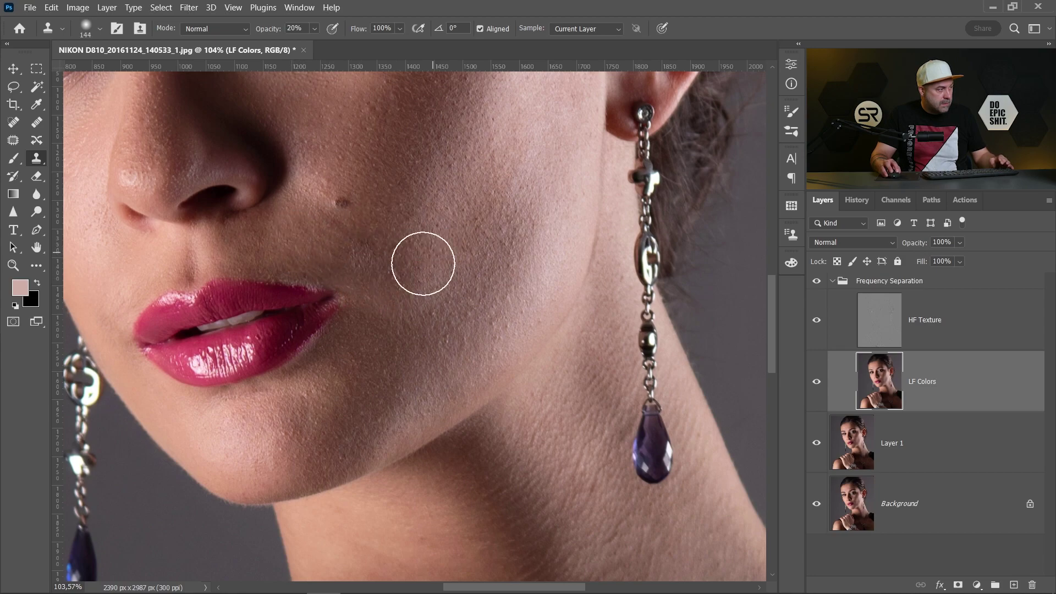
Step: Try cloning clean skin over the neck shadow, undoing the unwanted neck strokes
scroll(478, 359, "down", 2)
mouse_move(558, 477)
left_mouse_down()
mouse_move(482, 294)
mouse_move(501, 359)
left_mouse_up()
right_click(464, 260, "alt")
left_click(467, 247, "alt")
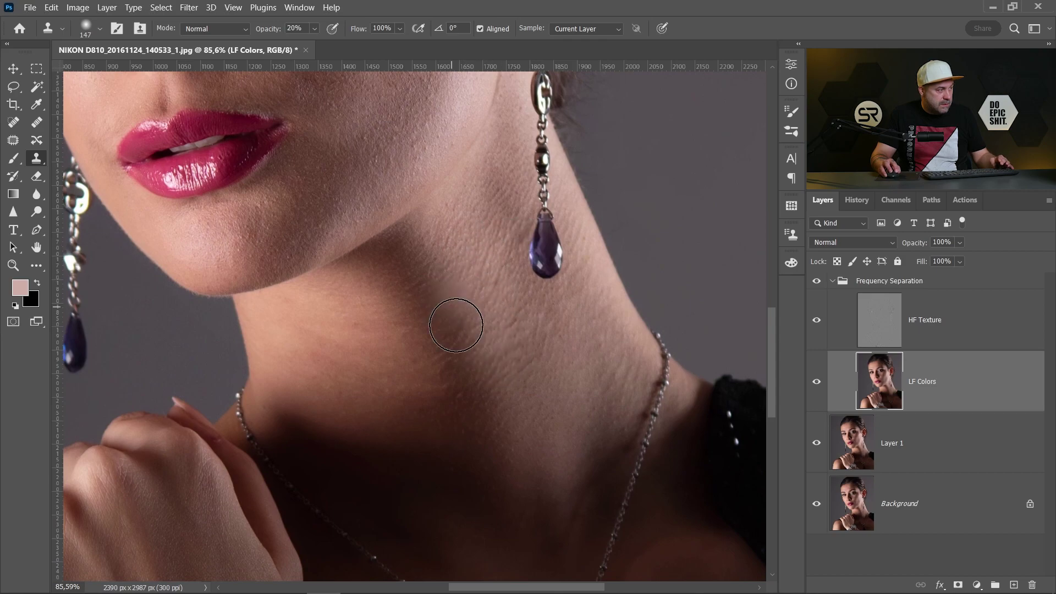
key("ctrl+z")
right_click(501, 355, "alt")
key("bracketleft")
left_click(333, 322, "alt")
left_click_drag(329, 351, 355, 386)
key("ctrl+z")
right_click(380, 331, "alt")
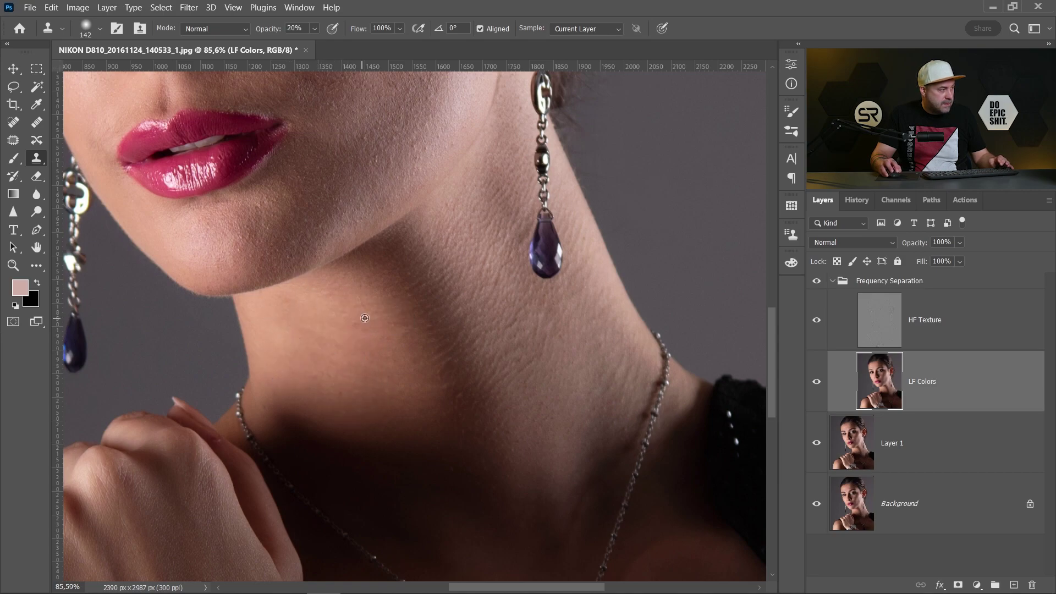
Step: Clone clean forehead skin over the blotchy forehead patches with a ~135 px brush
scroll(511, 307, "down", 2)
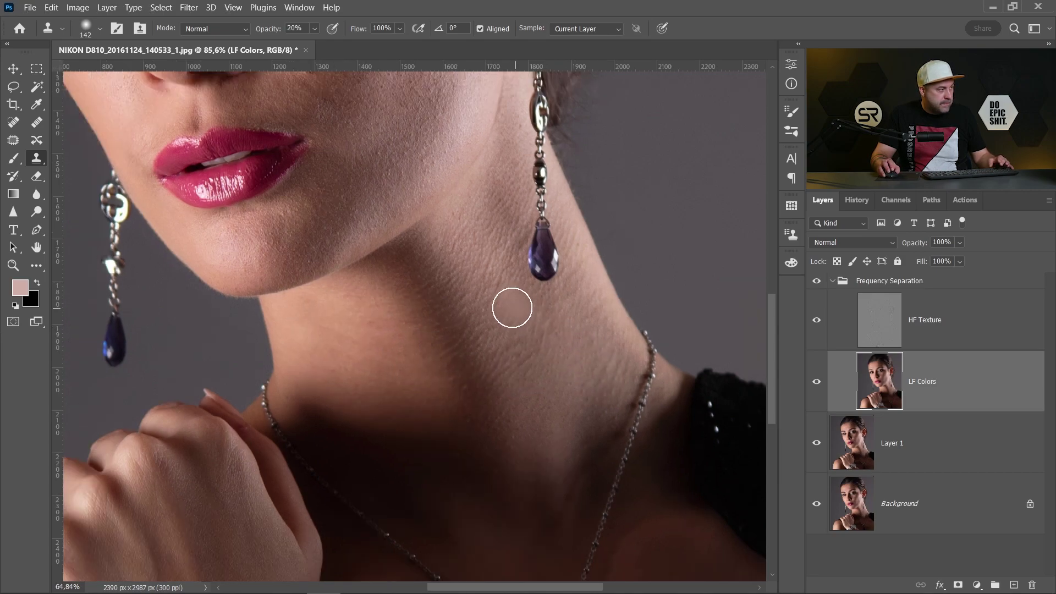
left_click_drag(366, 118, 514, 387)
scroll(394, 208, "up", 1)
right_click(394, 208, "alt")
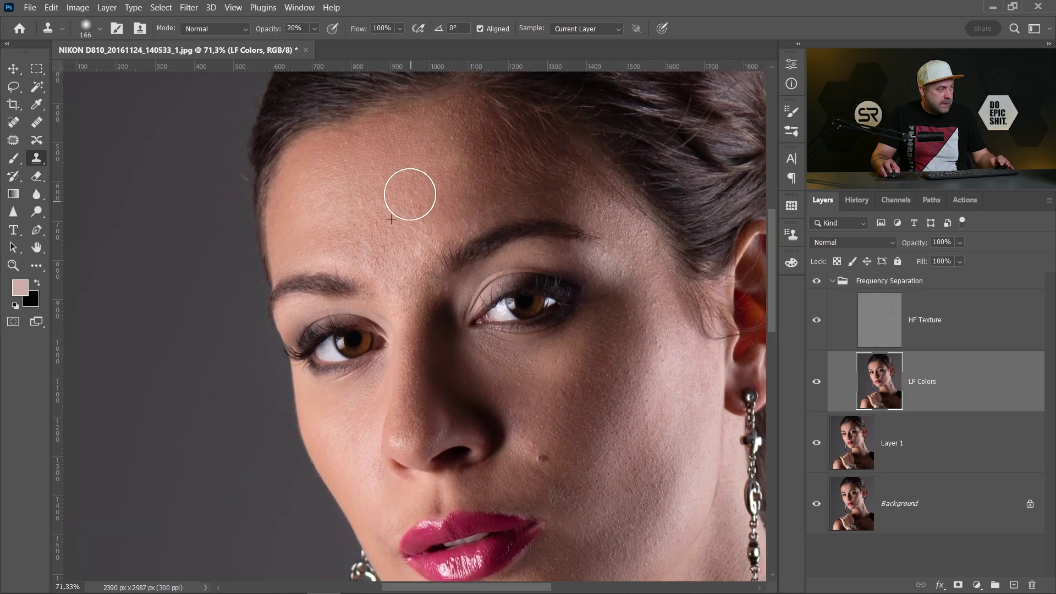
right_click(437, 159, "alt")
left_click(434, 158, "alt")
left_click_drag(444, 178, 453, 205)
left_click_drag(520, 181, 486, 161)
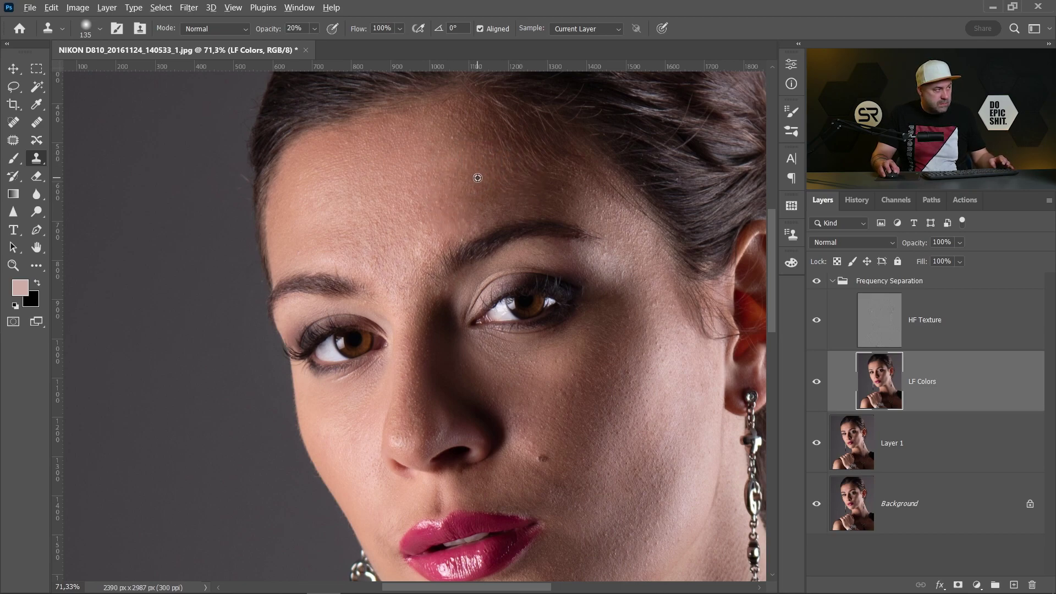
left_click(589, 195, "alt")
left_click_drag(548, 195, 531, 188)
Step: Resample clean skin and dab the even tone onto the cheek
right_click(352, 203, "alt")
left_click(388, 240, "alt")
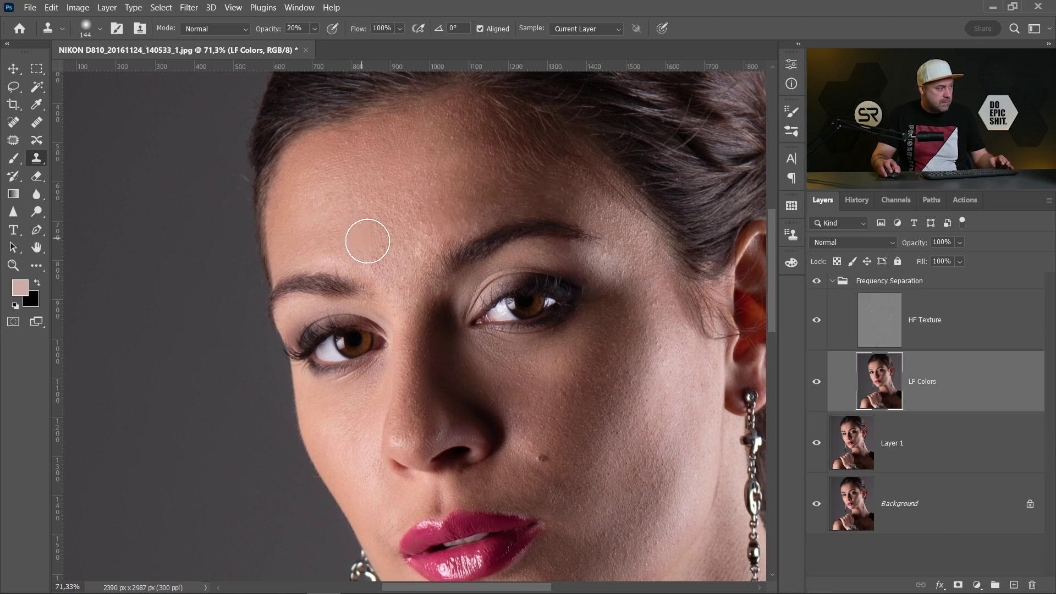
left_click_drag(426, 308, 379, 158)
left_click_drag(356, 104, 368, 203)
scroll(349, 200, "up", 2)
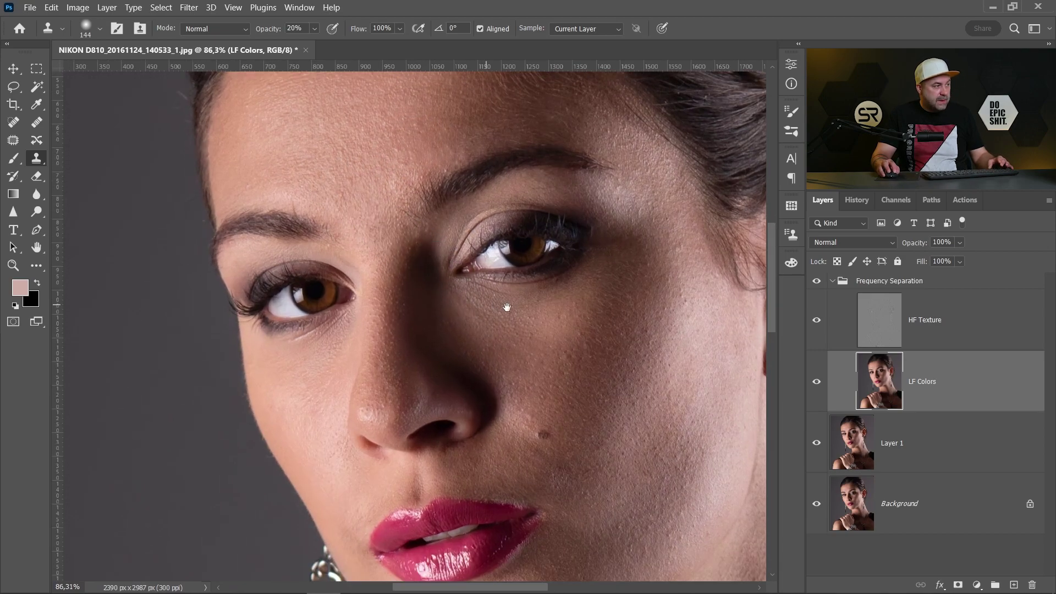
left_click(528, 325)
left_click(644, 351)
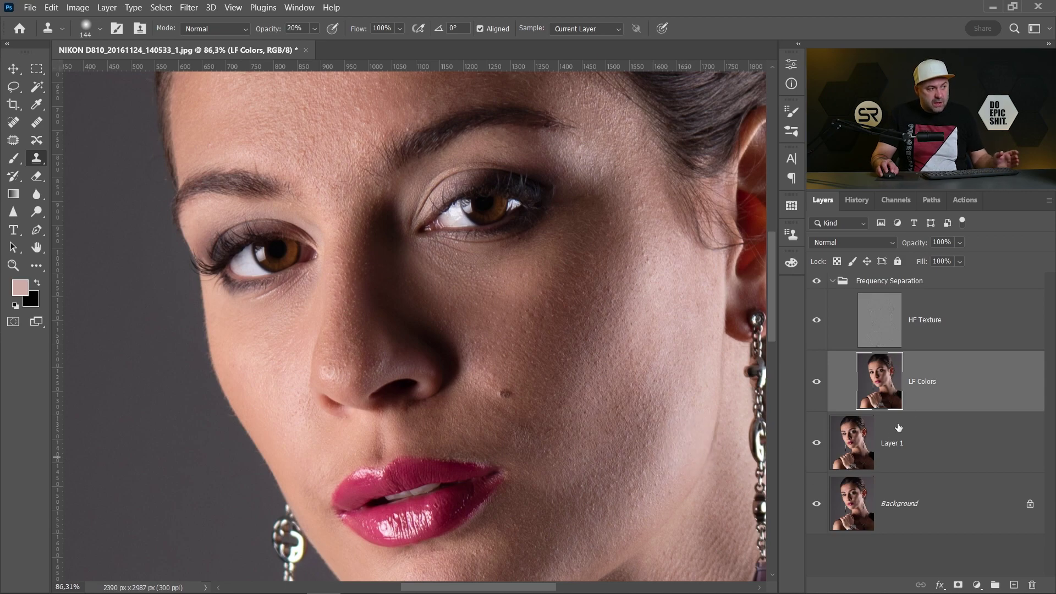
Step: On the HF Texture layer, patch a small blemish on the neck with the Patch tool and deselect
left_click(962, 322)
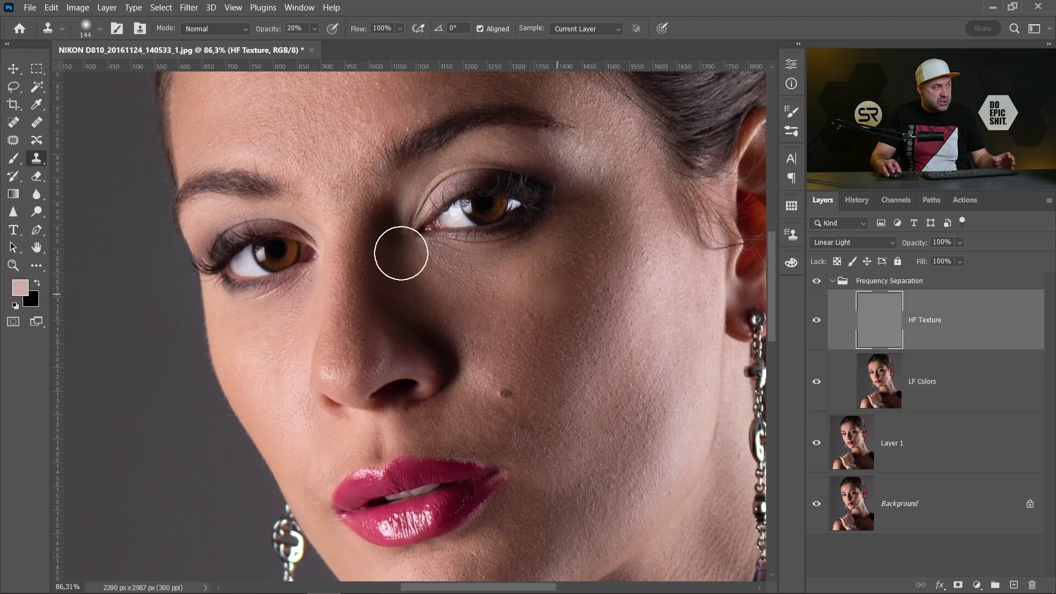
left_click(14, 141)
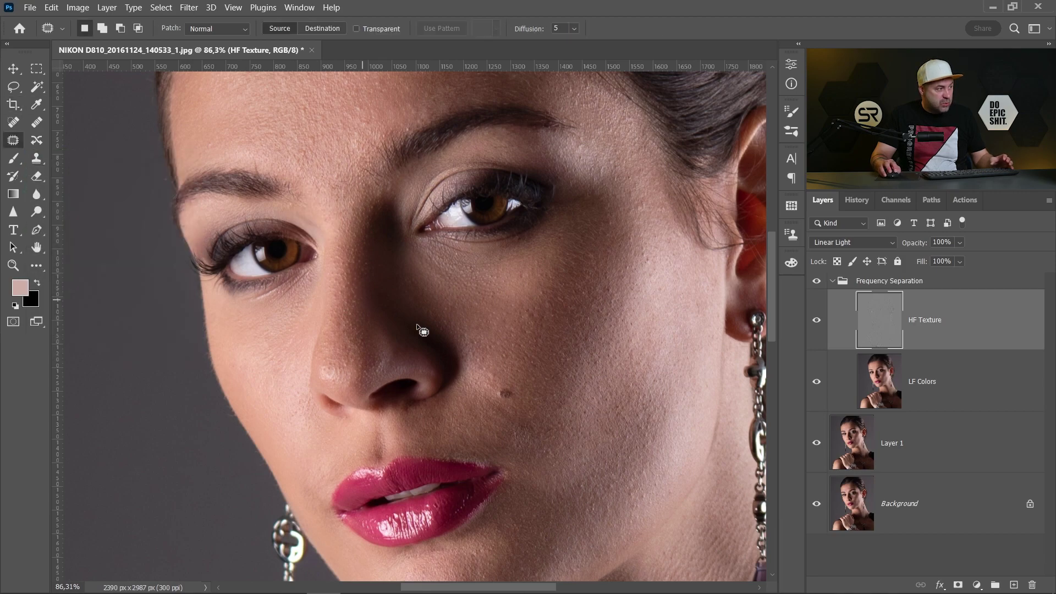
scroll(511, 347, "up", 2)
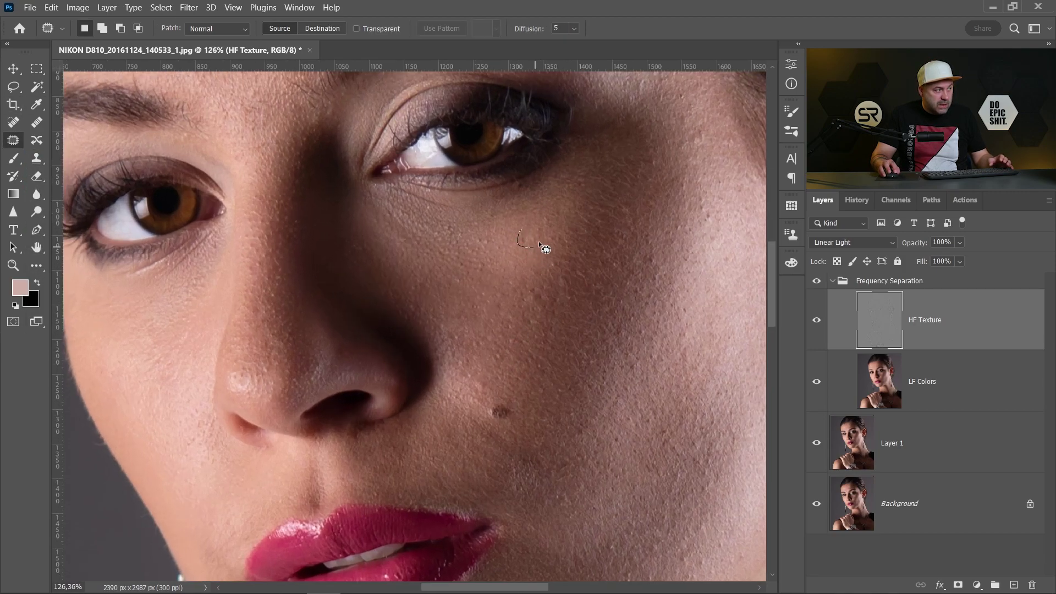
scroll(533, 279, "down", 2)
left_click_drag(533, 280, 515, 168)
left_click(590, 306)
left_click_drag(592, 311, 480, 220)
left_click_drag(554, 308, 557, 329)
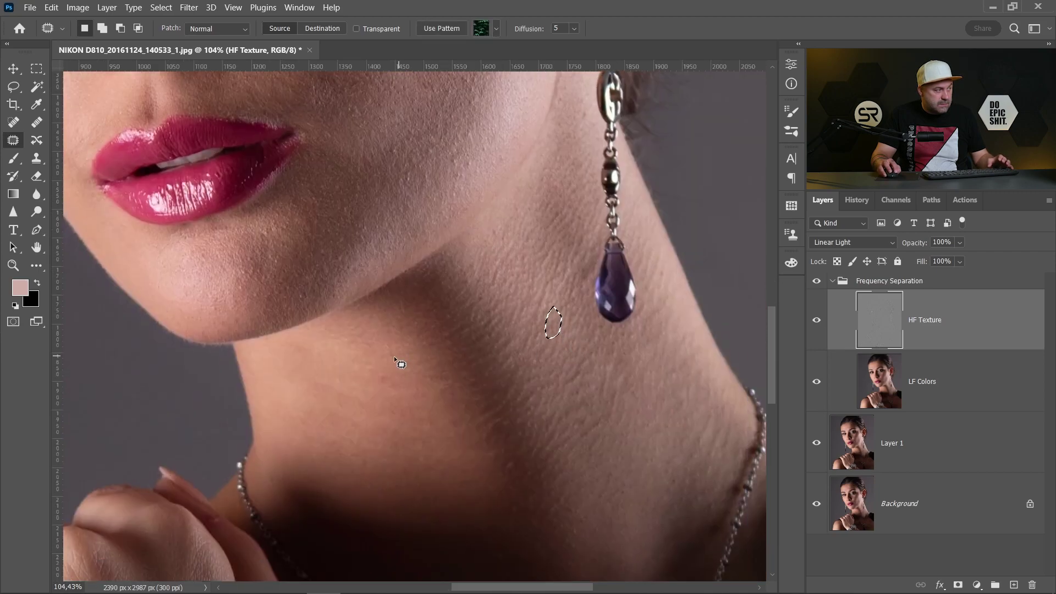
key("ctrl+d")
Step: Patch another outlined spot with clean nearby texture and deselect
scroll(361, 314, "up", 5)
scroll(407, 325, "up", 2)
scroll(433, 188, "down", 2)
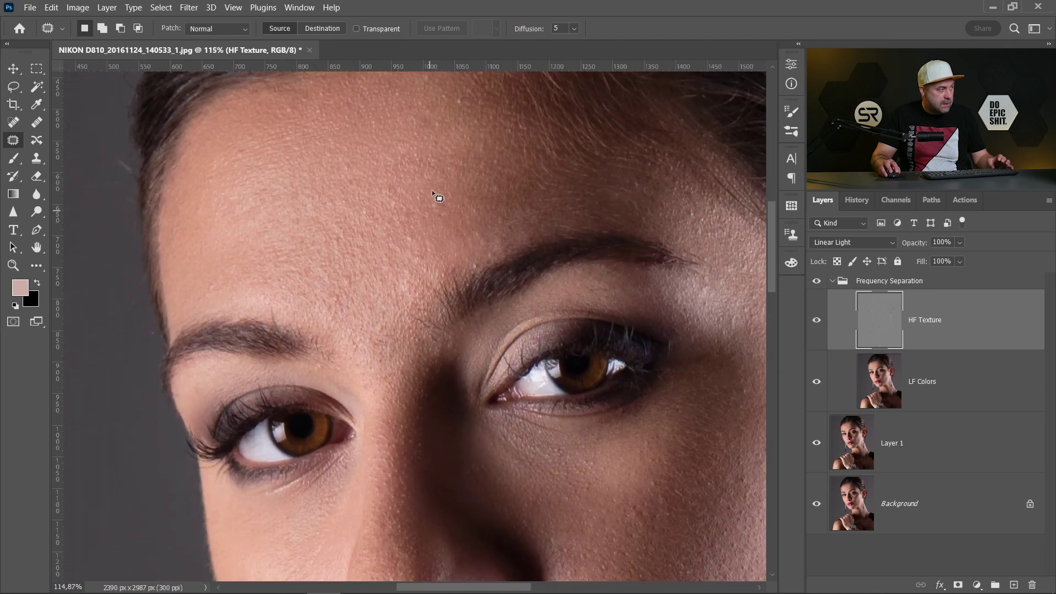
left_click_drag(450, 215, 431, 190)
key("ctrl+d")
scroll(431, 217, "down", 3)
left_click_drag(527, 317, 455, 170)
scroll(500, 350, "up", 4)
left_click_drag(477, 339, 555, 287)
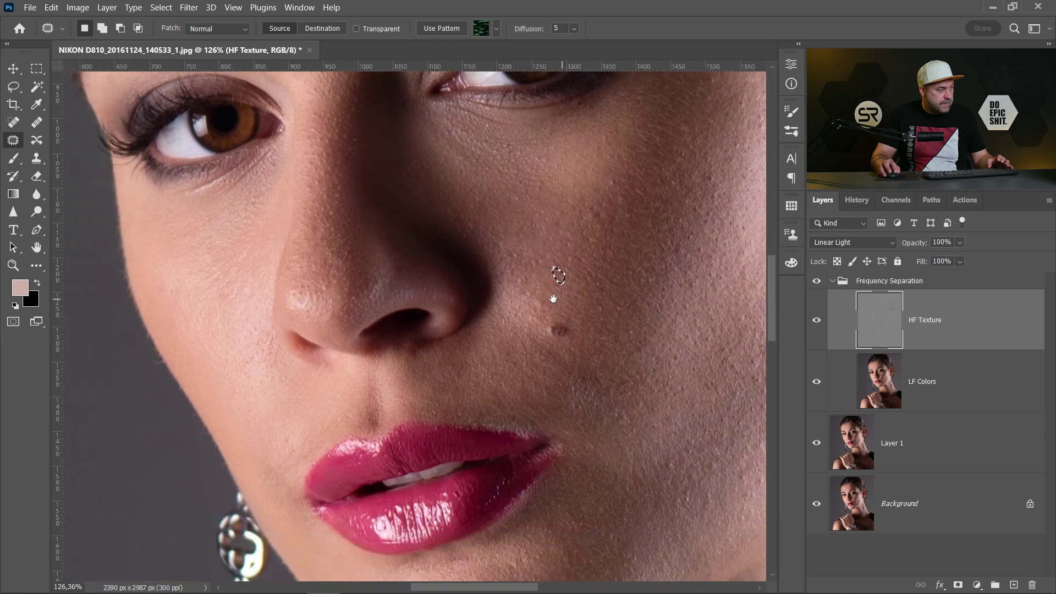
scroll(543, 313, "down", 5)
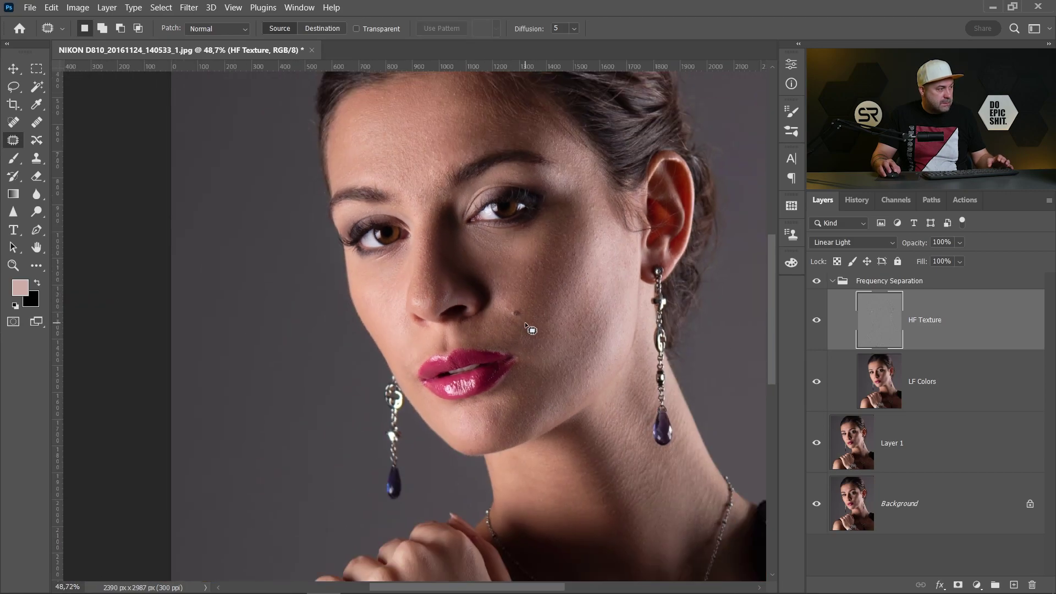
scroll(526, 324, "down", 1)
scroll(525, 324, "up", 2)
left_click_drag(517, 220, 496, 295)
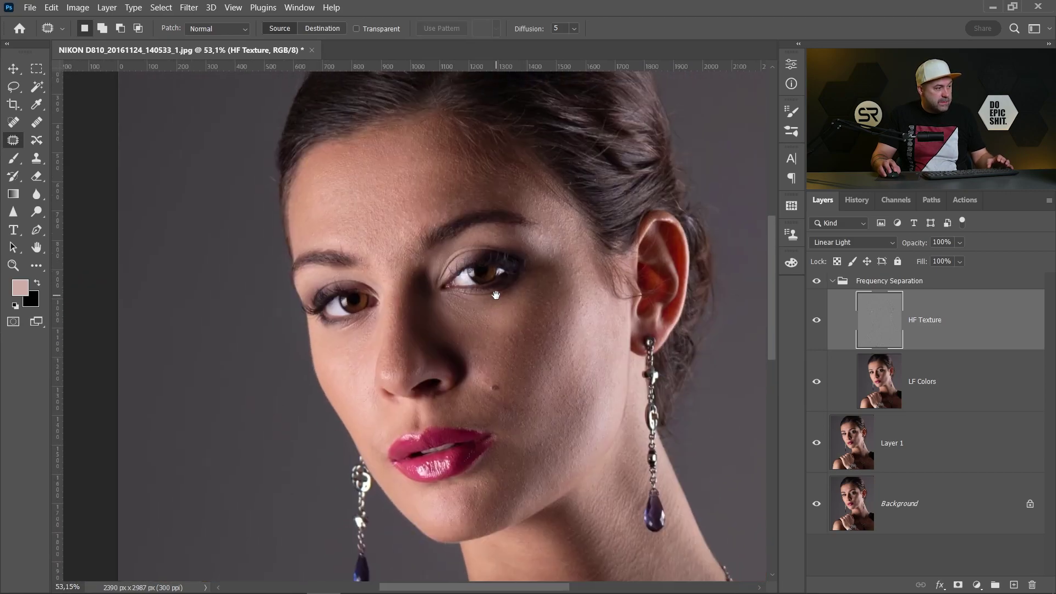
Step: Toggle the retouch layers off and on repeatedly to compare retouched skin against the original
left_click(816, 505, "alt")
scroll(563, 424, "up", 3)
left_click(816, 501, "alt")
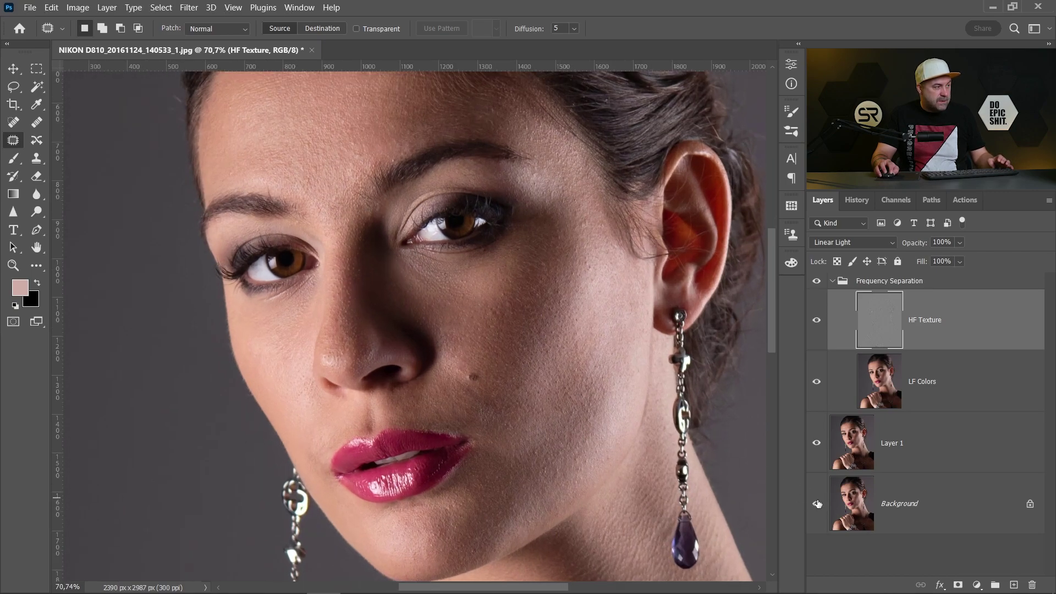
left_click(816, 504, "alt")
left_click(817, 505, "alt")
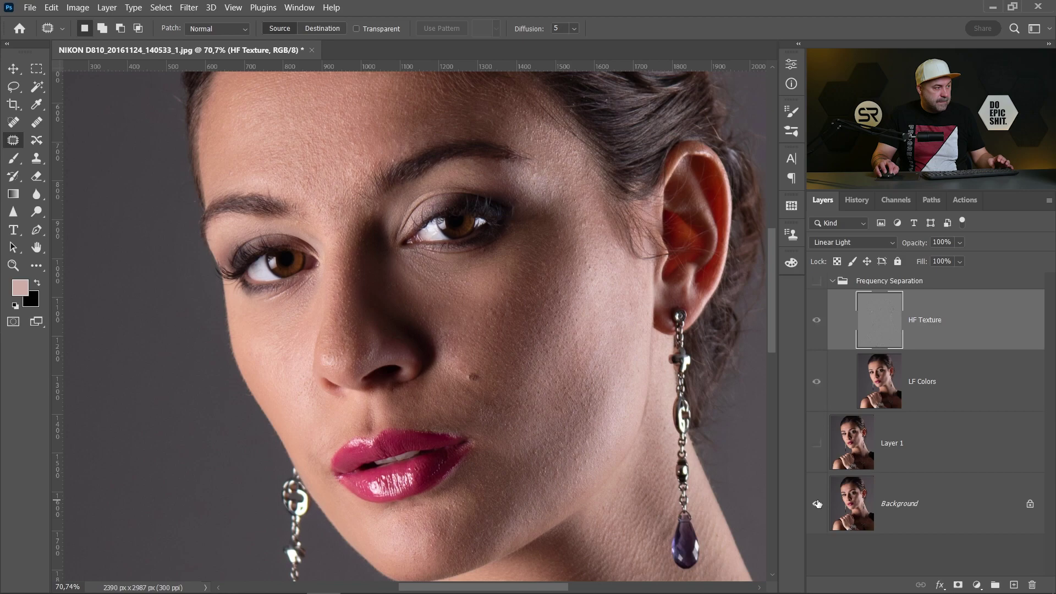
left_click(817, 505, "alt")
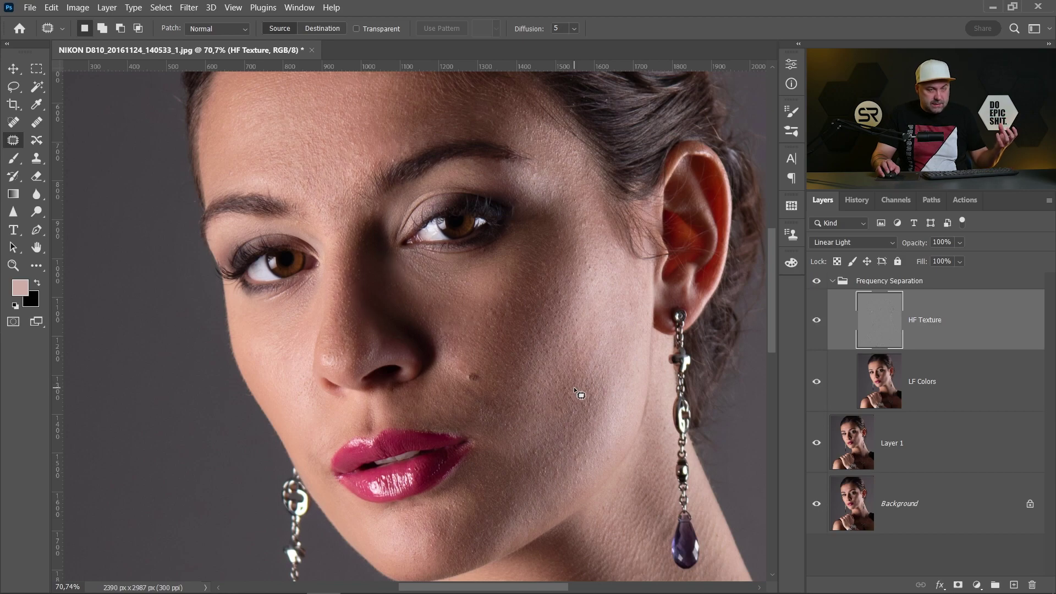
scroll(575, 389, "up", 1)
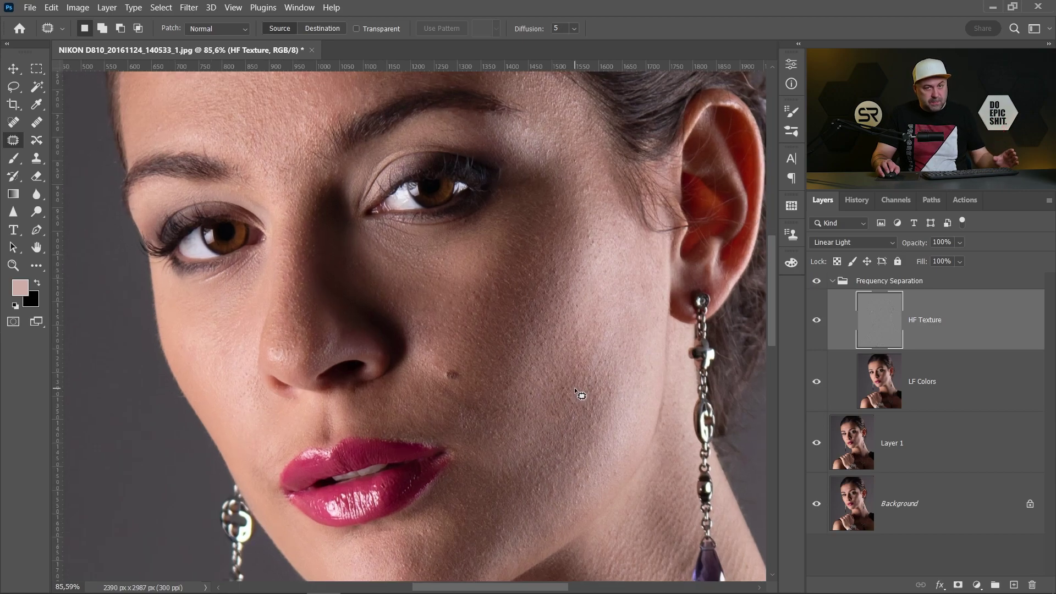
scroll(574, 389, "down", 2)
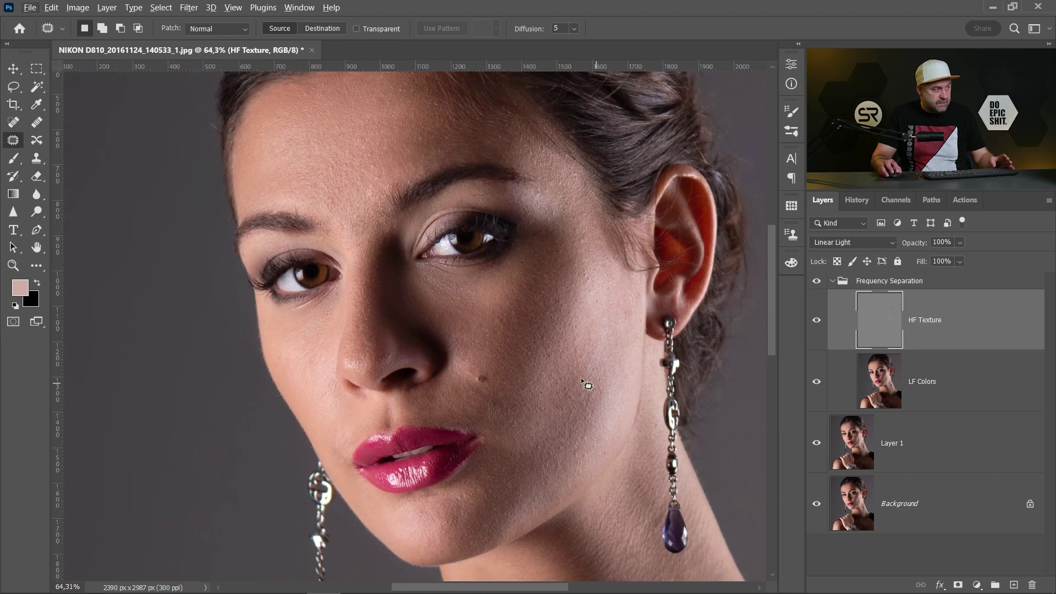
left_click(818, 504, "alt")
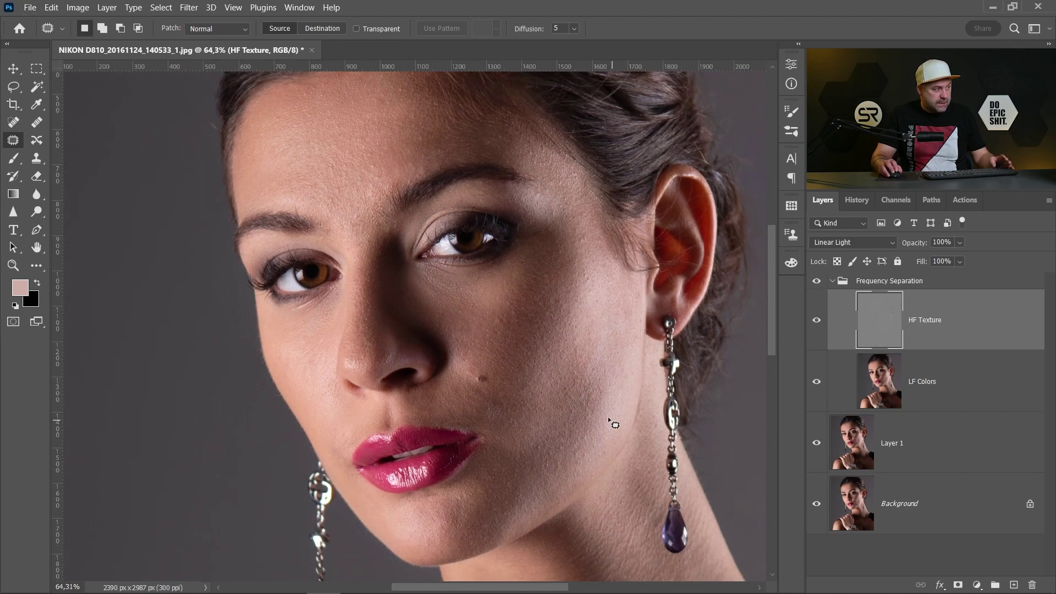
scroll(607, 415, "up", 2)
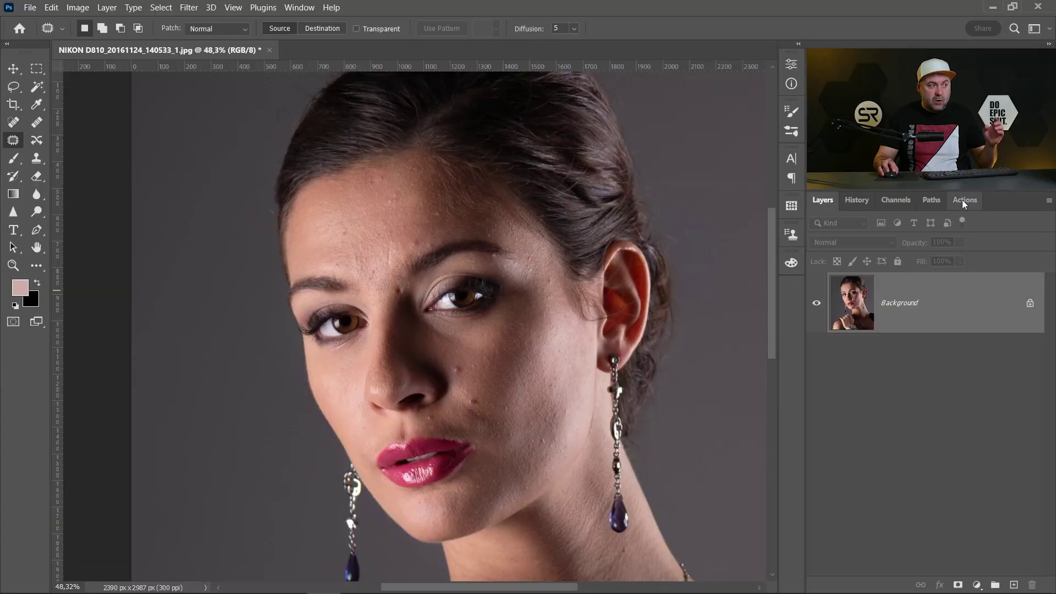
Step: Show the Actions panel, cancel the Load Actions dialog, and select the FS 8-bit action
left_click(963, 202)
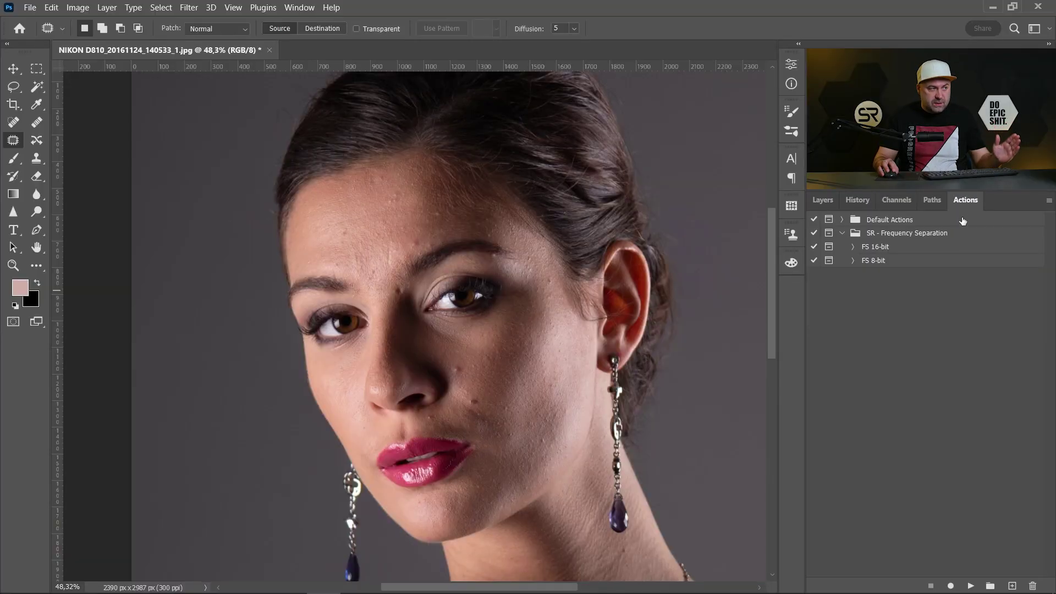
left_click(1049, 201)
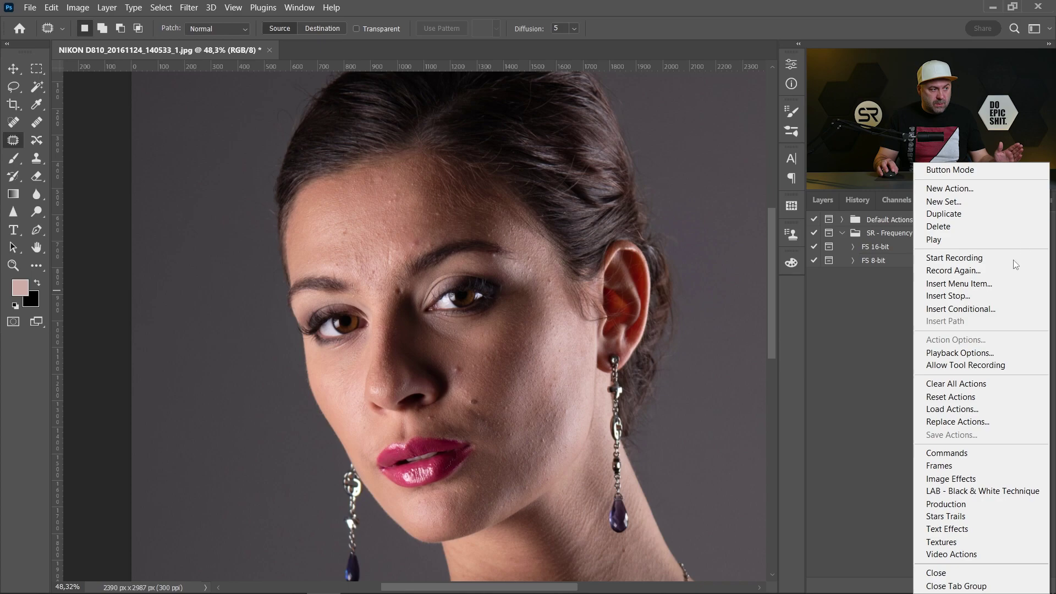
left_click(959, 409)
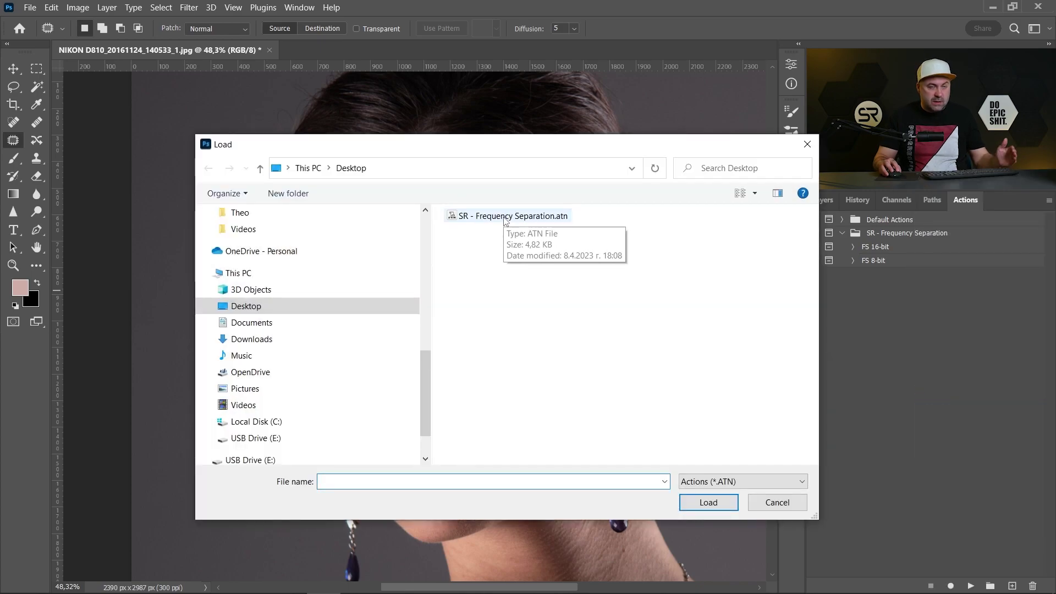
left_click(791, 505)
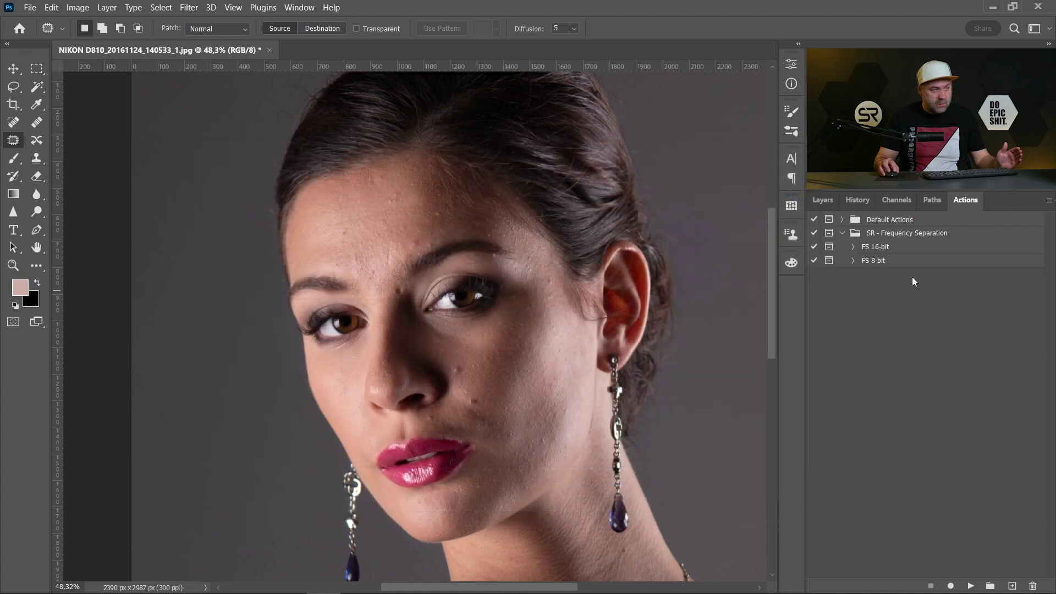
left_click(869, 263)
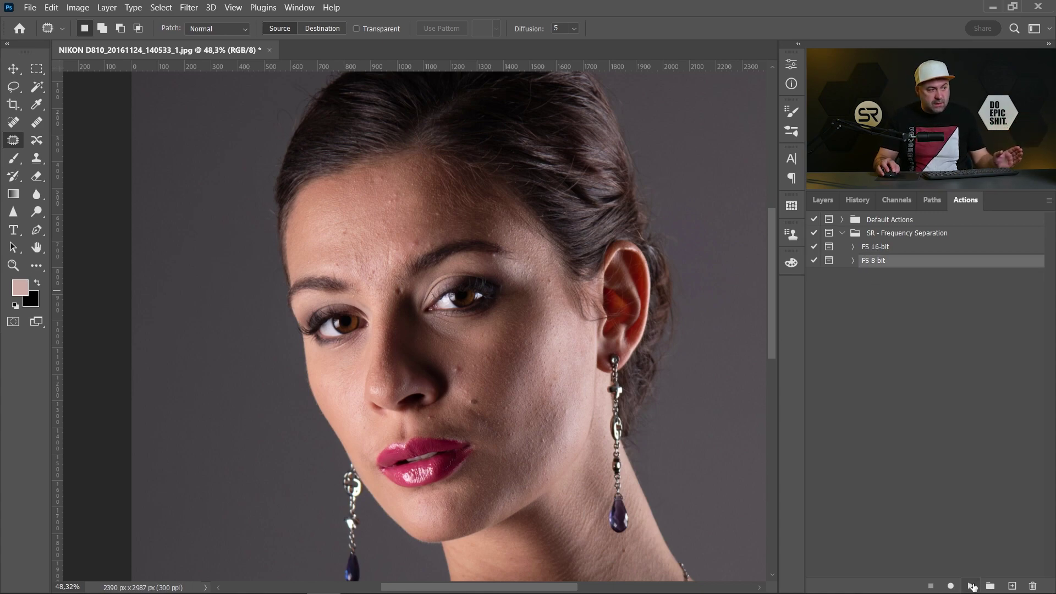
Step: Play the FS 8-bit action with a Gaussian Blur radius of 9,0 px
left_click(972, 586)
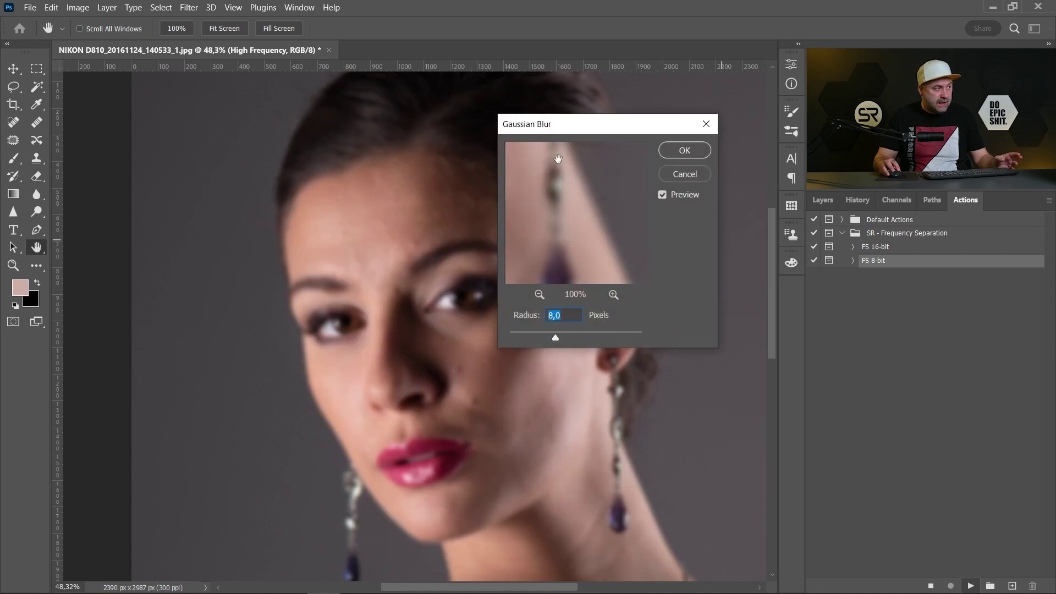
left_click_drag(563, 129, 558, 134)
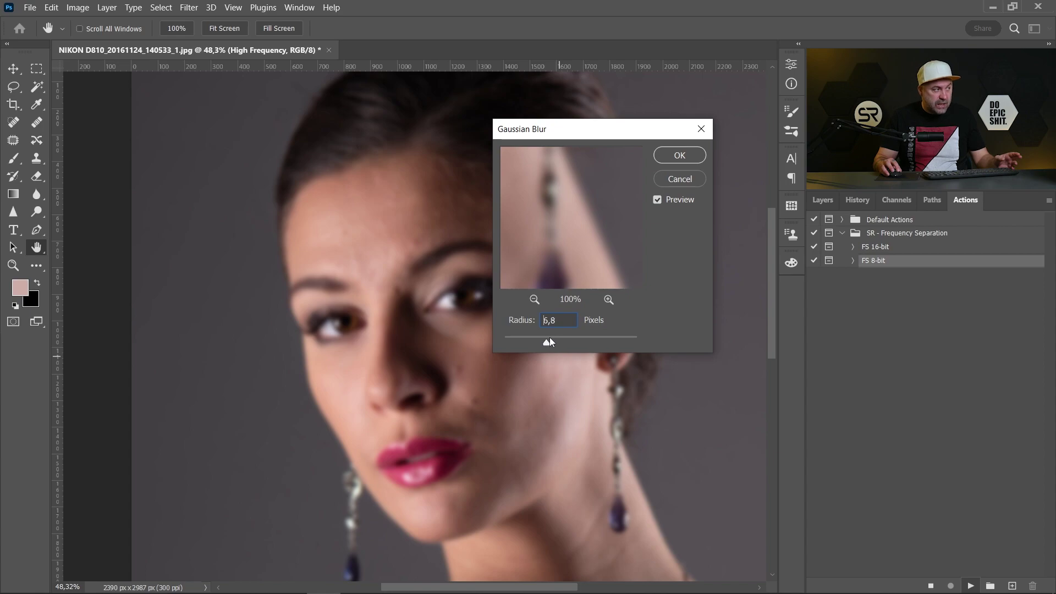
mouse_move(552, 338)
left_mouse_down()
mouse_move(567, 340)
mouse_move(554, 338)
left_mouse_up()
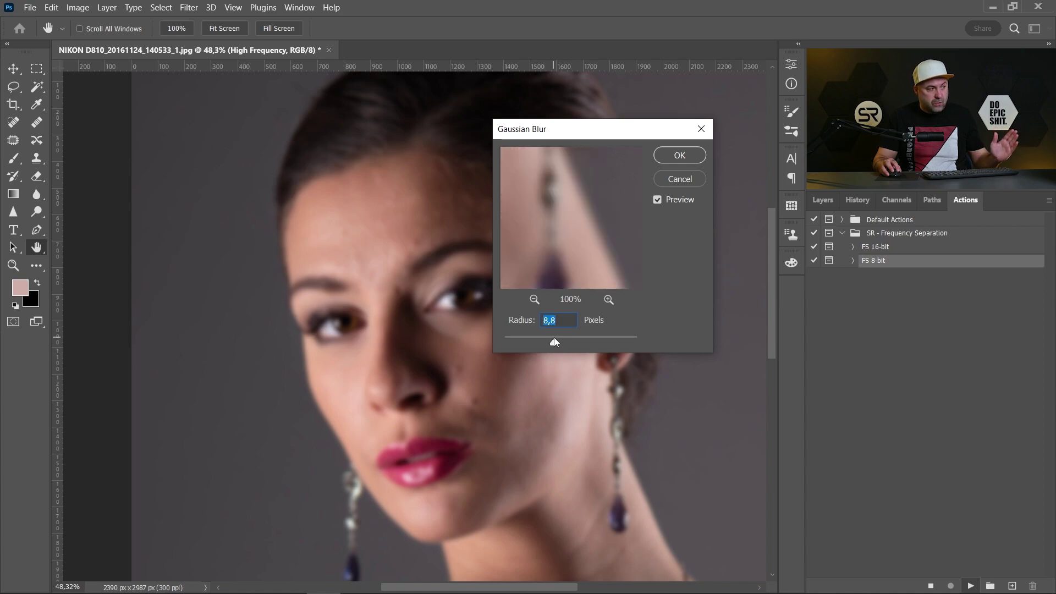
left_click_drag(555, 339, 554, 339)
left_click(672, 156)
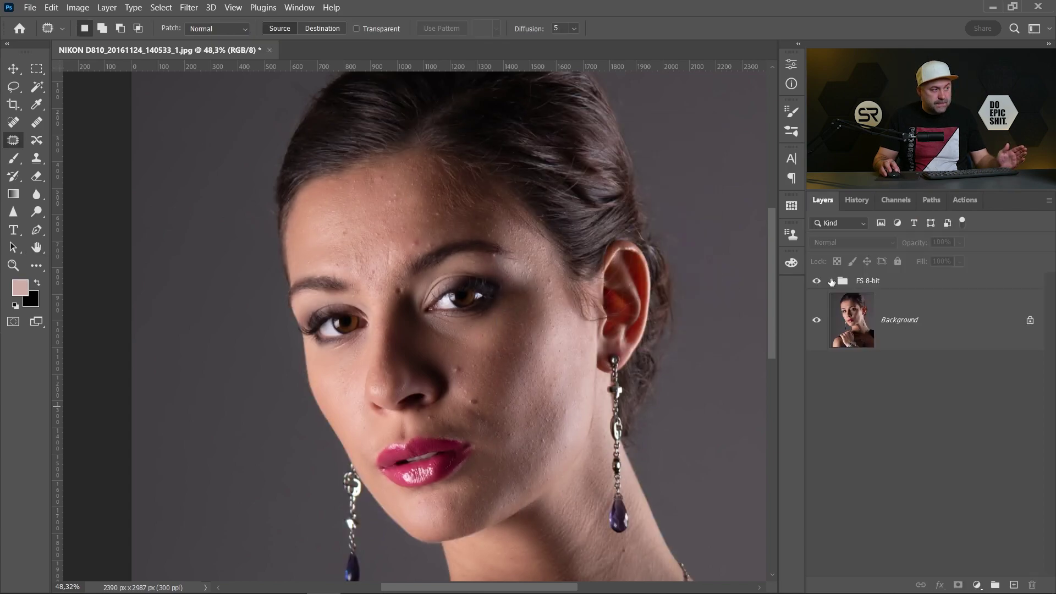
Step: Expand the FS 8-bit group and select its Low Frequency and High Frequency layers in turn
left_click(832, 281)
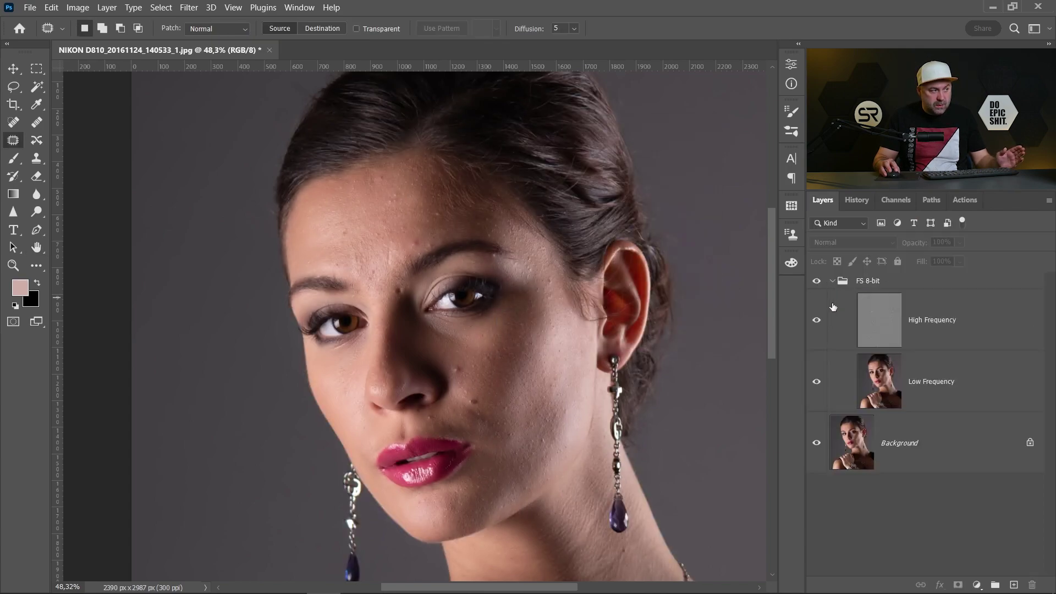
left_click(915, 391)
left_click(881, 336)
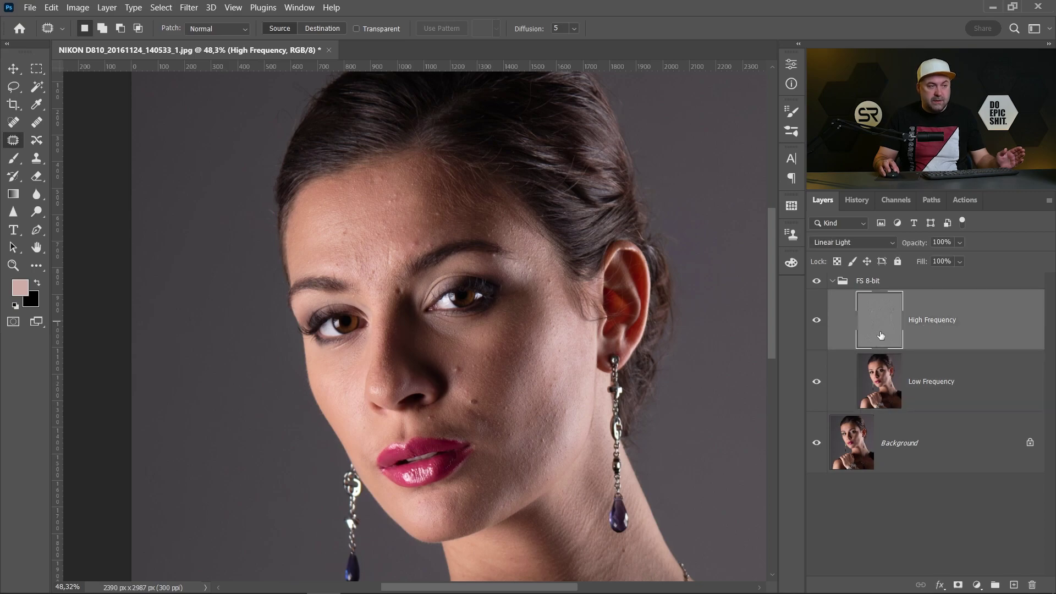
left_click(881, 386)
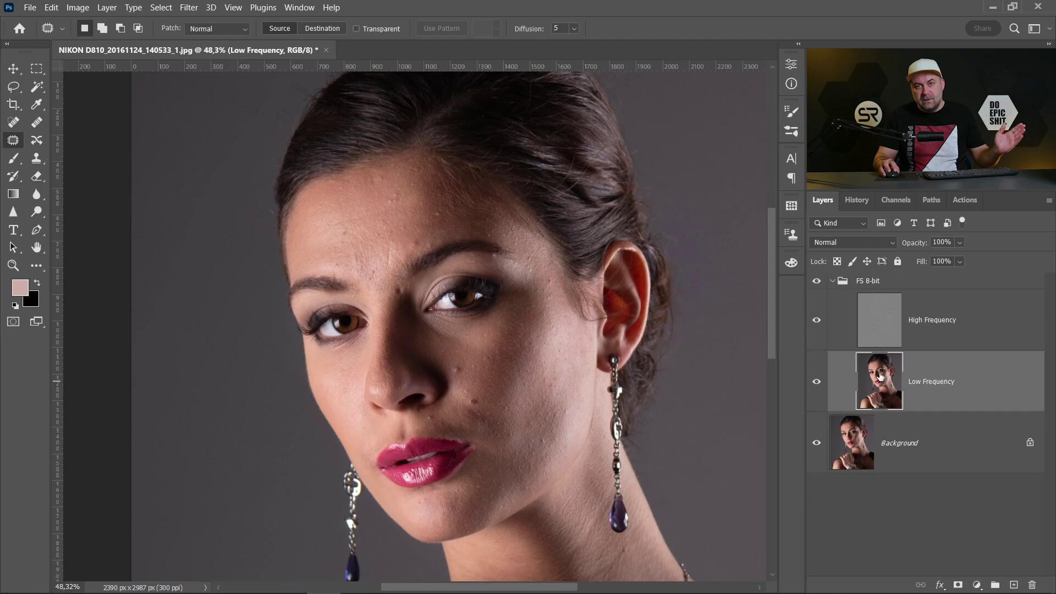